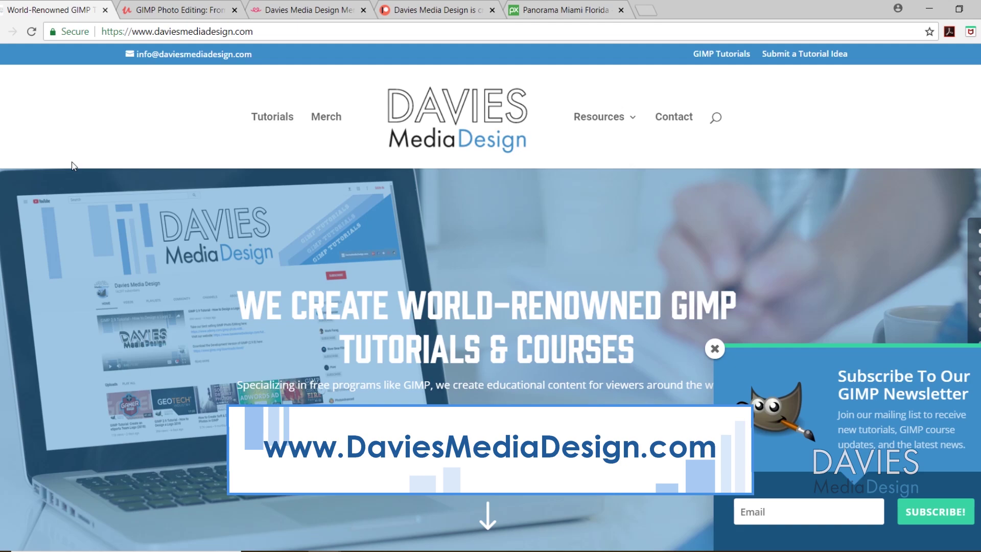
# Step: Scroll the Davies Media Design home page down to the poll results, then switch to the Udemy course tab
pyautogui.scroll(-10, 74, 165)
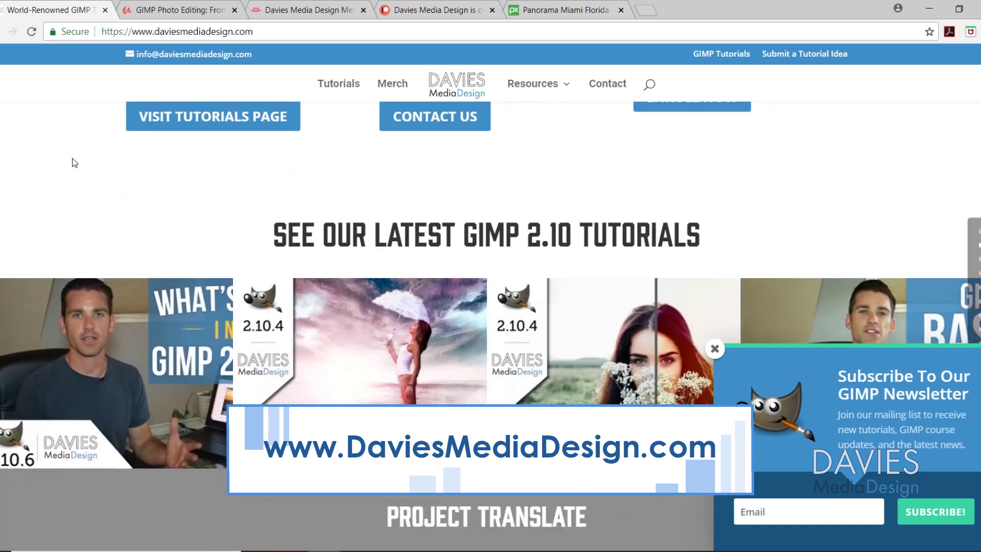
pyautogui.scroll(-8, 74, 162)
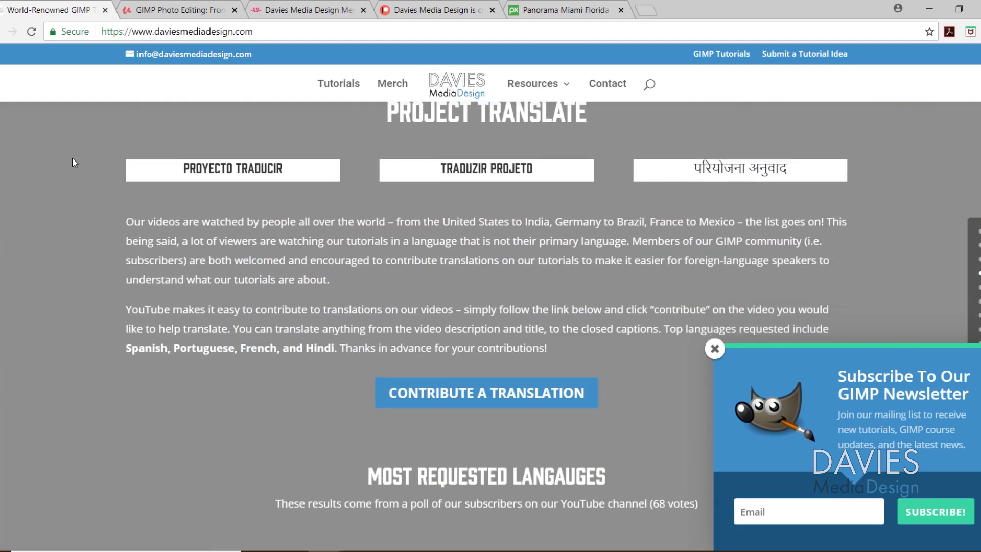
pyautogui.scroll(-10, 72, 158)
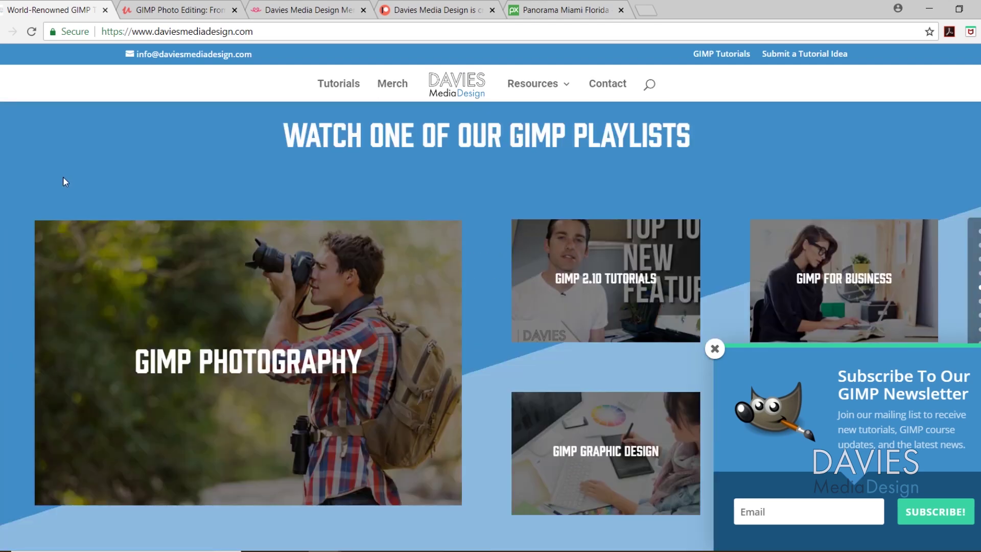
pyautogui.scroll(-10, 63, 177)
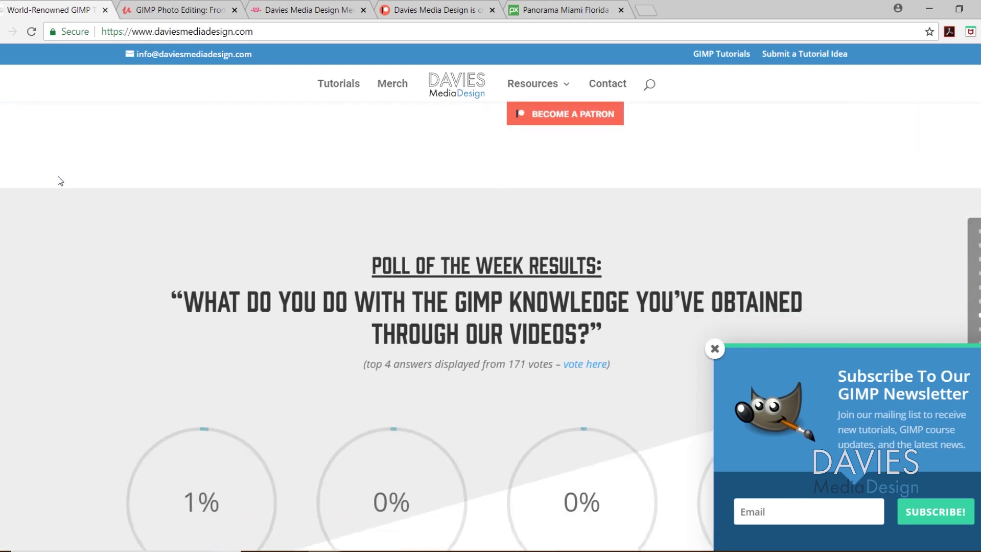
pyautogui.scroll(-2, 60, 180)
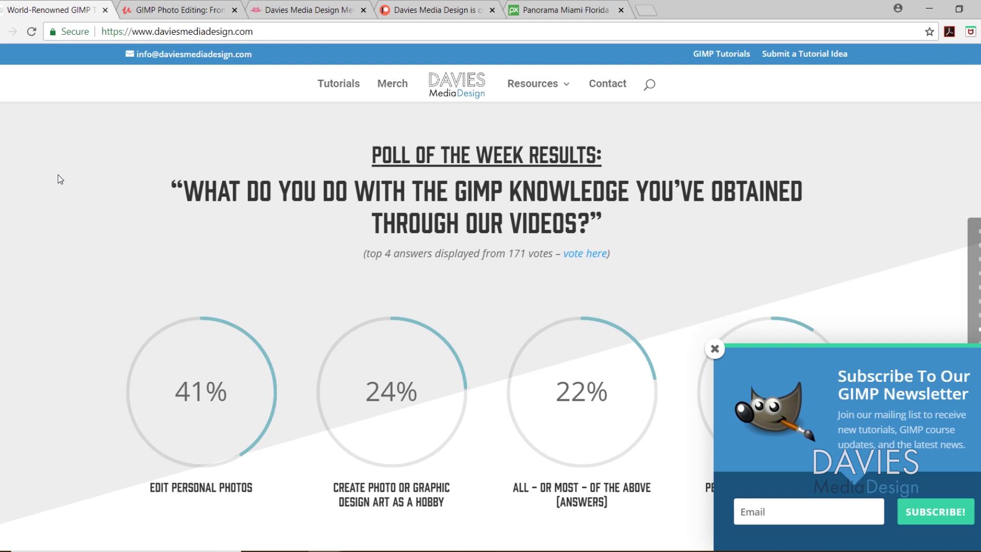
pyautogui.hotkey('ctrl', 'Tab')
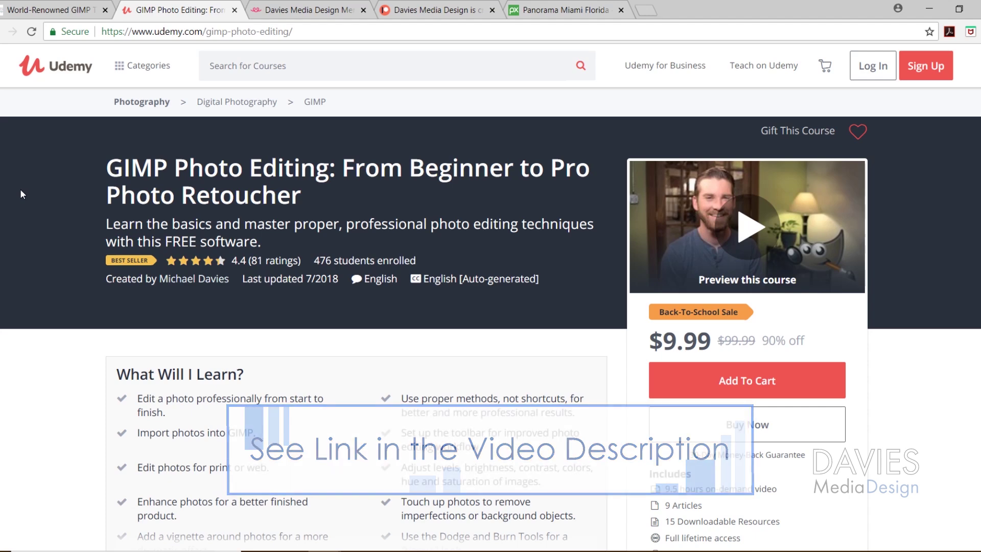
# Step: Switch from the Udemy course tab to the Davies Media Design Teespring merch store tab
pyautogui.hotkey('ctrl', 'Tab')
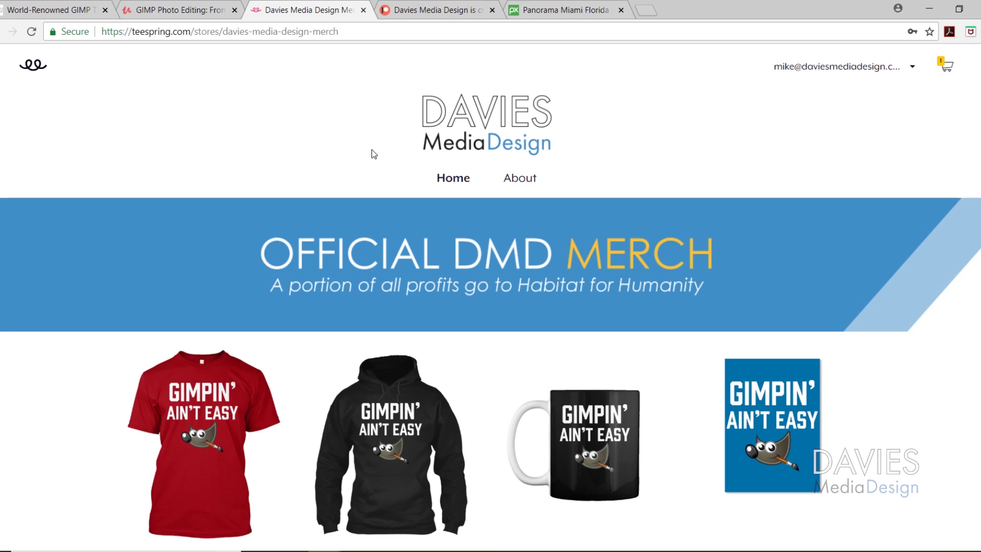
# Step: Look over the Davies Media Design Patreon page, then move on to the Pixabay 'Panorama Miami Florida' tab
pyautogui.hotkey('ctrl', 'Tab')
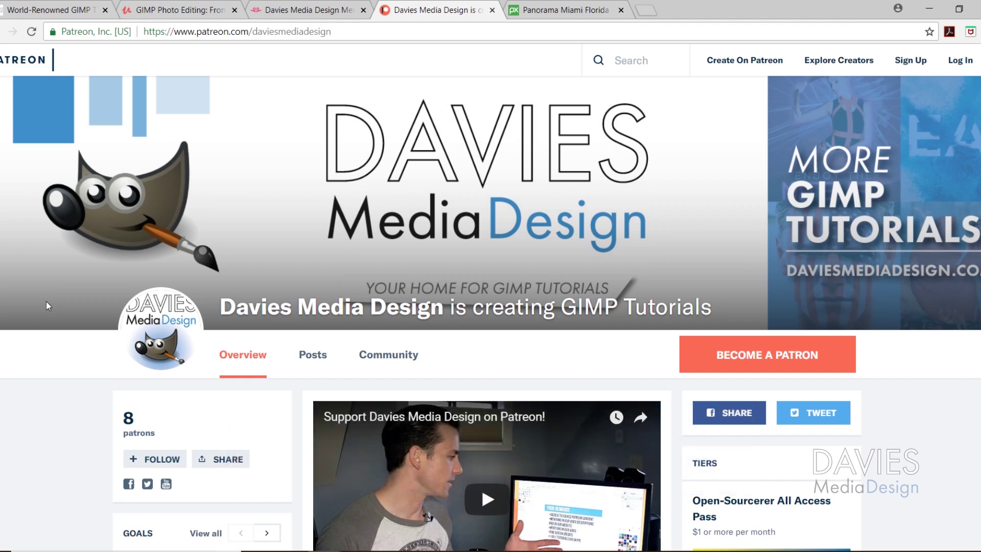
pyautogui.scroll(-5, 46, 301)
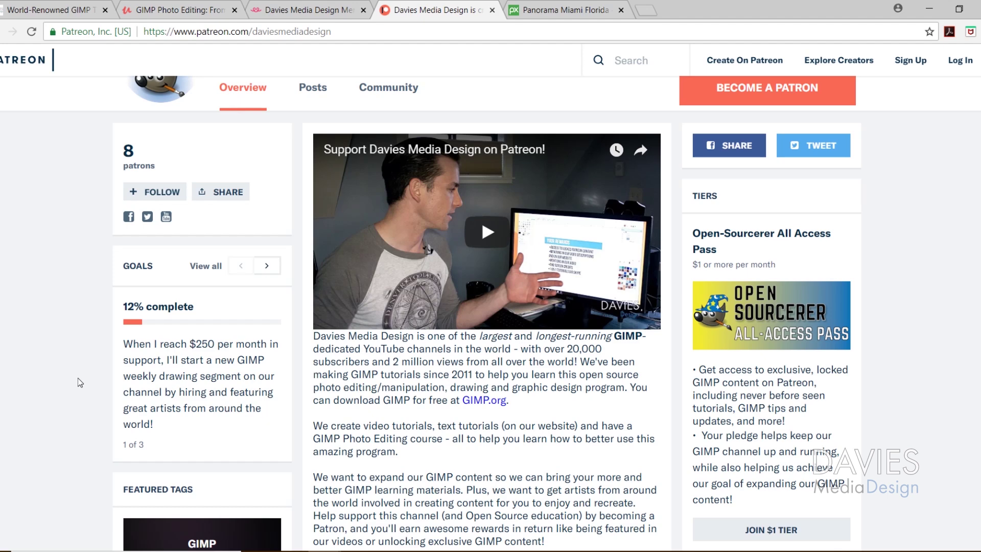
pyautogui.hotkey('ctrl', 'Tab')
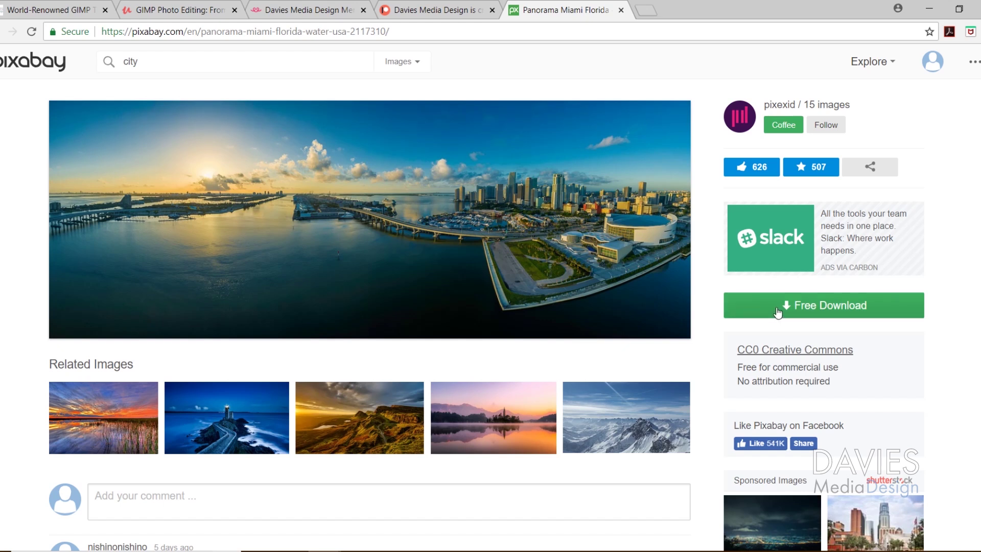
# Step: Download the 1920×711 size of the Miami panorama from Pixabay
pyautogui.click(819, 308)
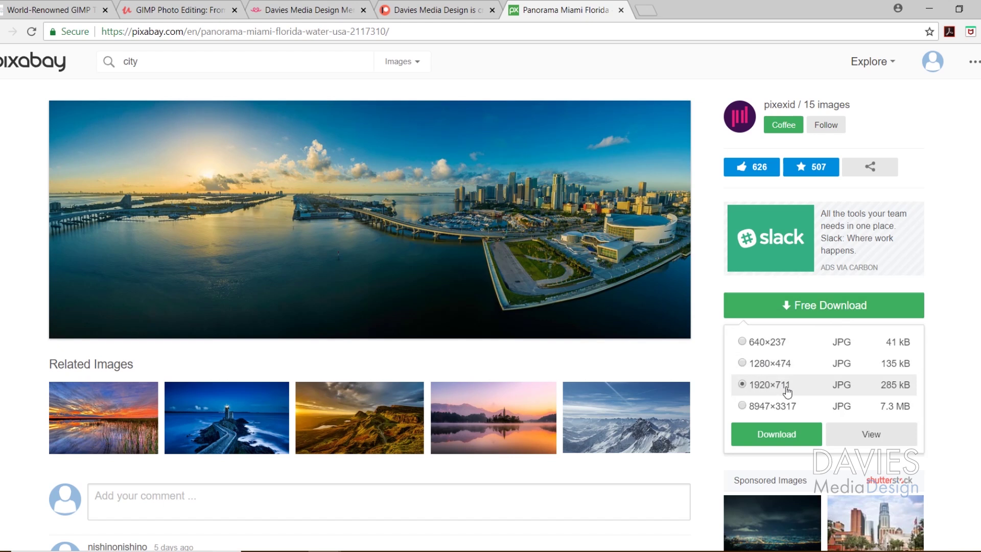
pyautogui.click(777, 434)
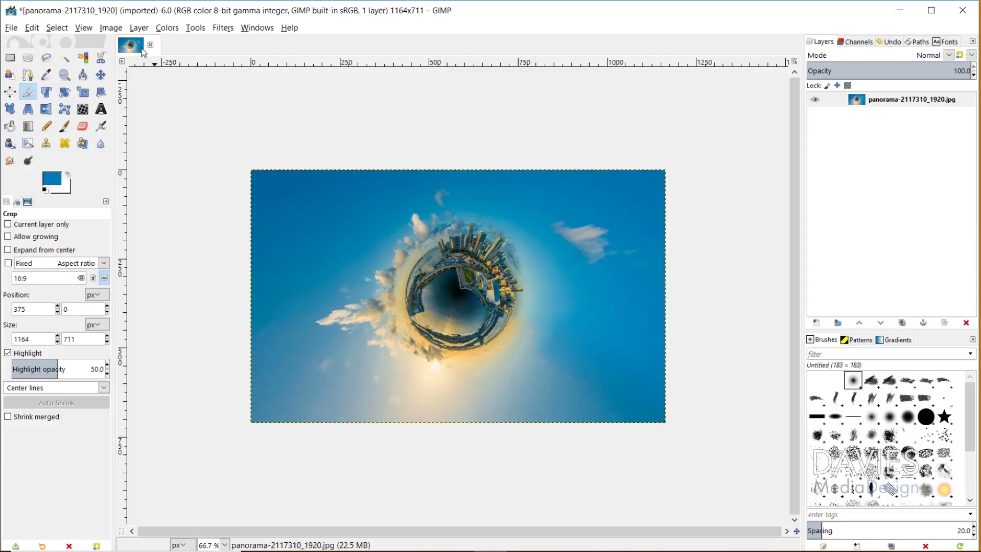
# Step: Reopen panorama-2117310_1920.jpg from File > Open Recent as a second image
pyautogui.click(10, 28)
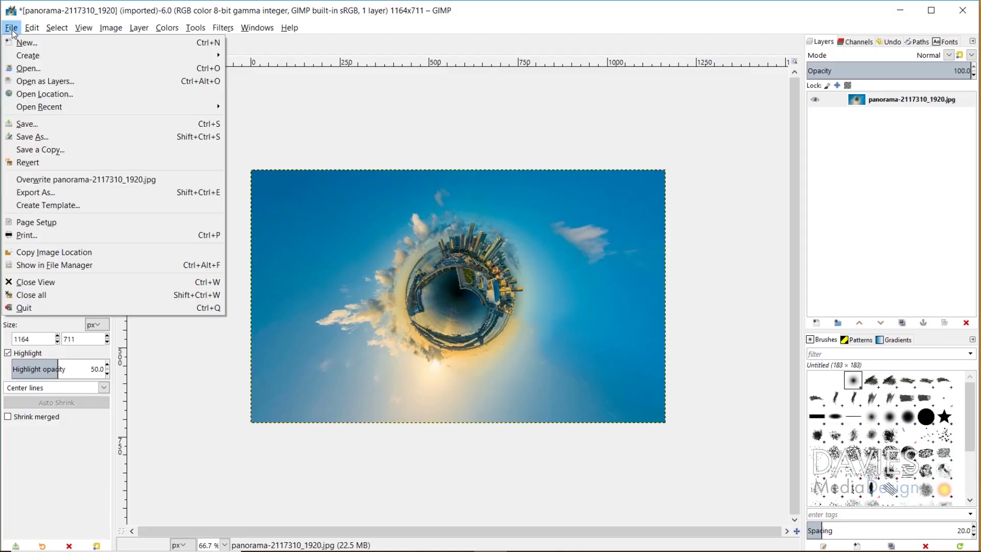
pyautogui.moveTo(51, 114)
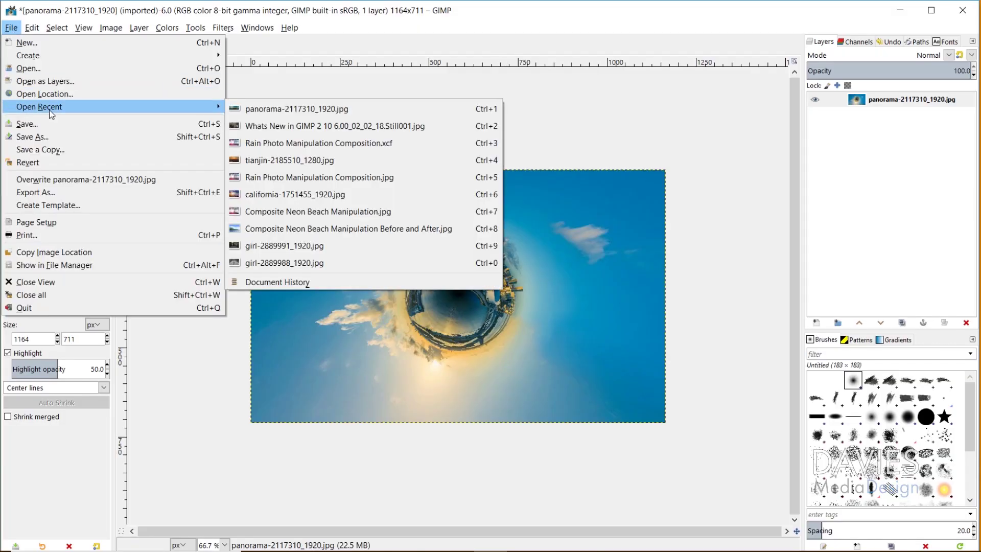
pyautogui.click(262, 109)
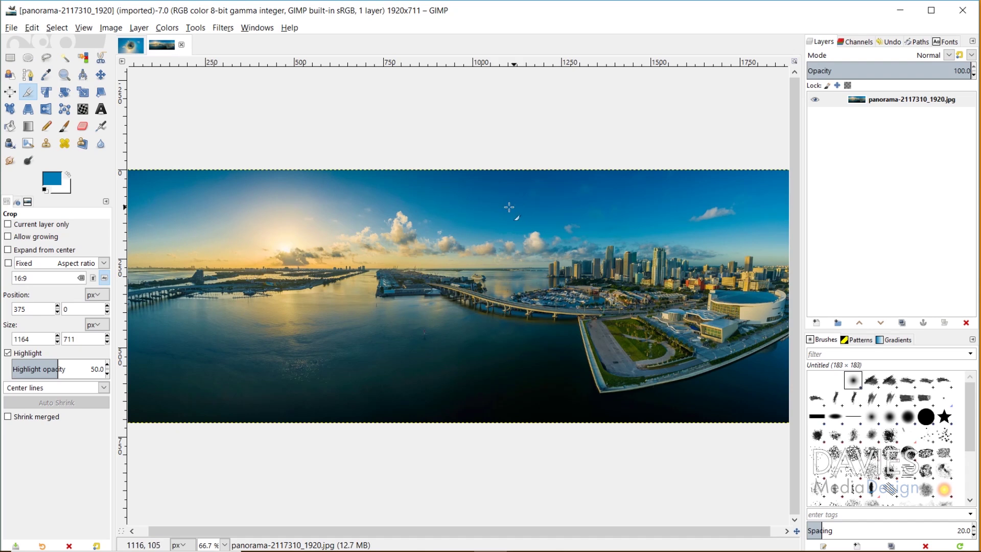
# Step: Run Filters > Map > Little Planet on the original panorama
pyautogui.click(225, 28)
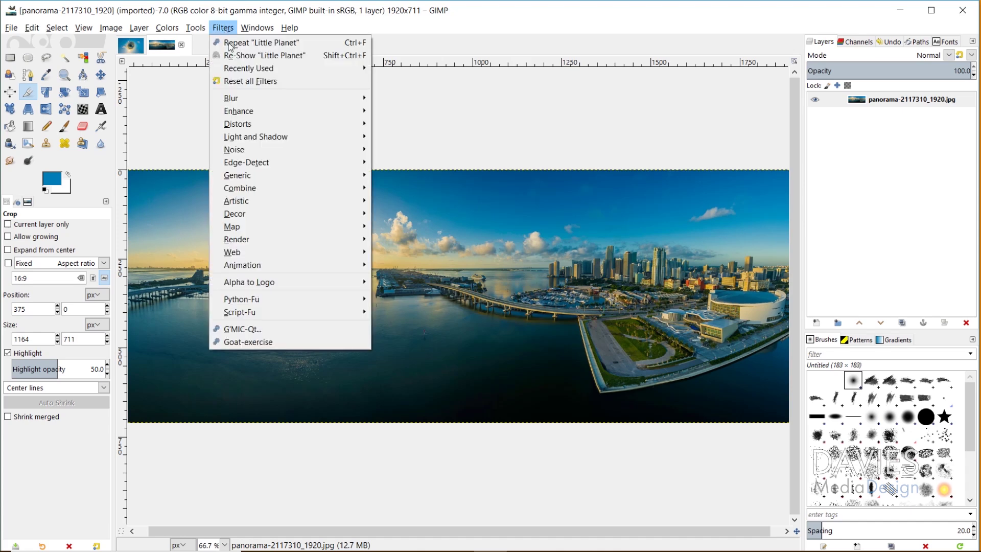
pyautogui.moveTo(261, 230)
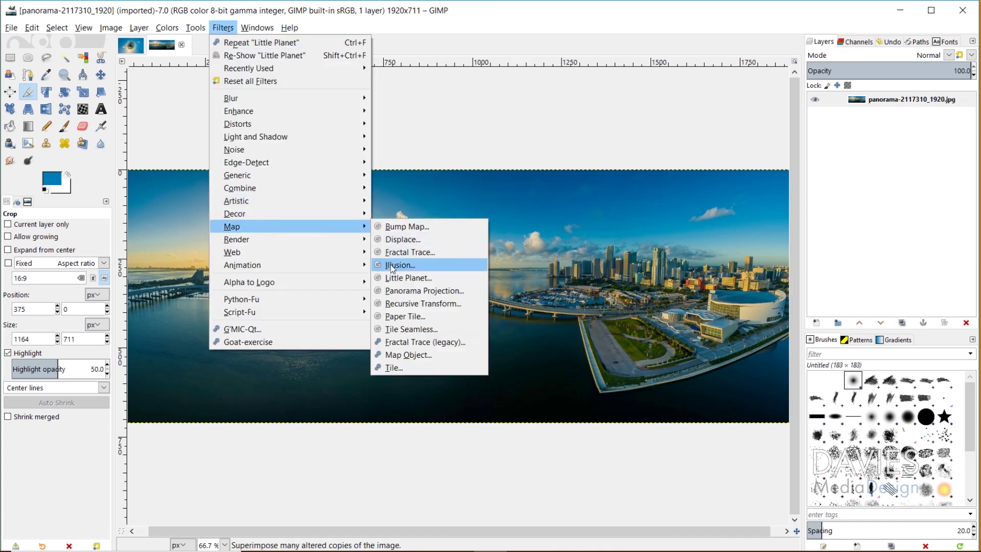
pyautogui.click(401, 278)
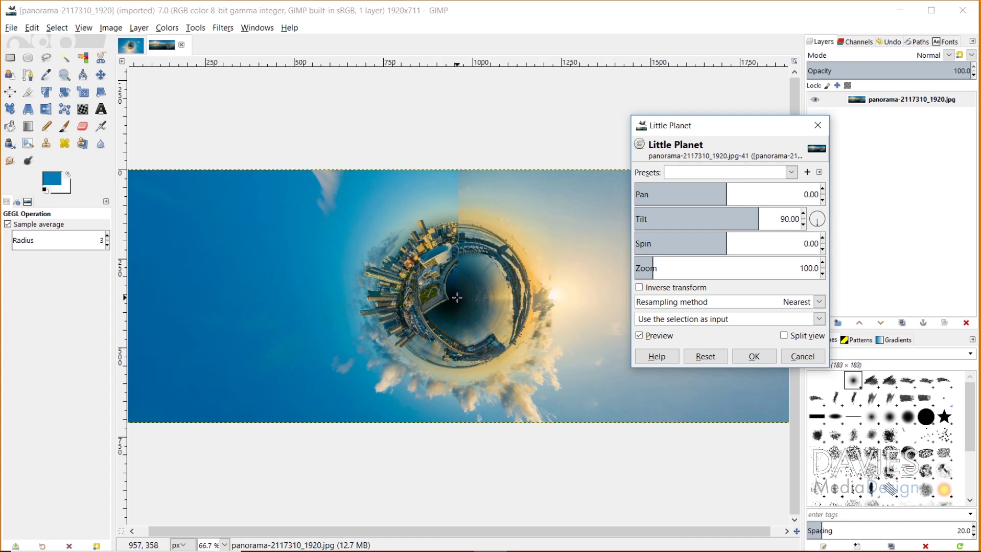
# Step: Set Little Planet Pan to -153.99 and Spin to -312.14, then move the dialog right
pyautogui.moveTo(726, 187); pyautogui.dragTo(687, 188)
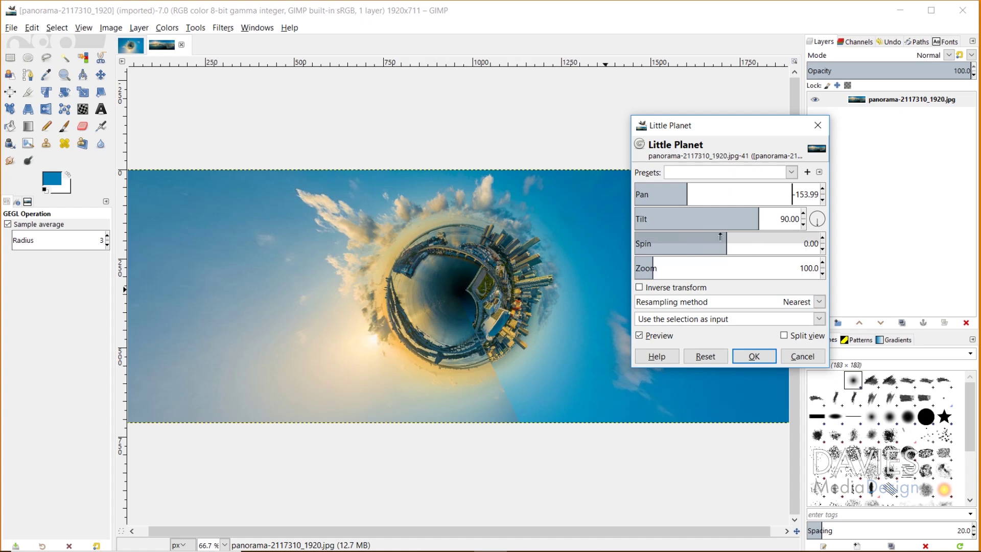
pyautogui.moveTo(715, 240); pyautogui.dragTo(647, 240)
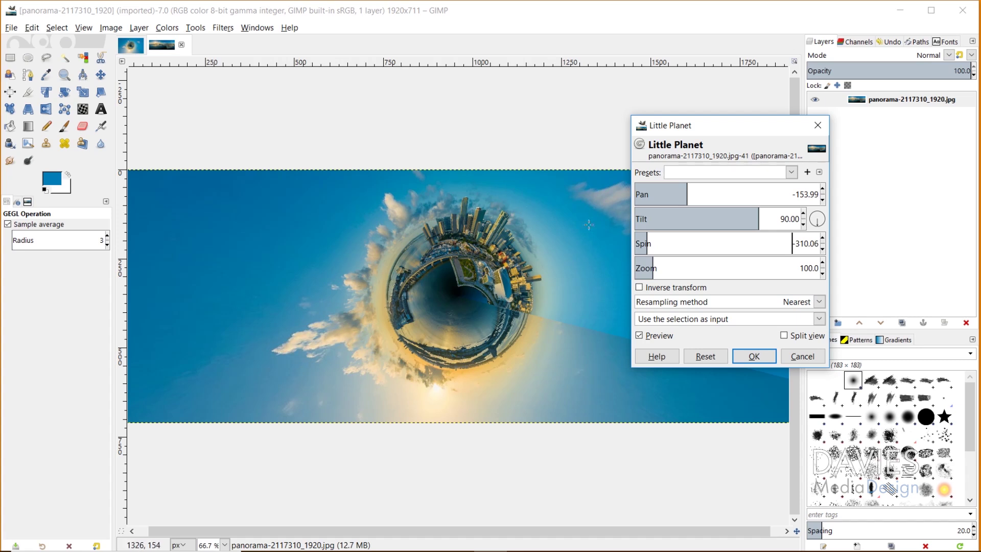
pyautogui.moveTo(644, 238); pyautogui.dragTo(647, 239)
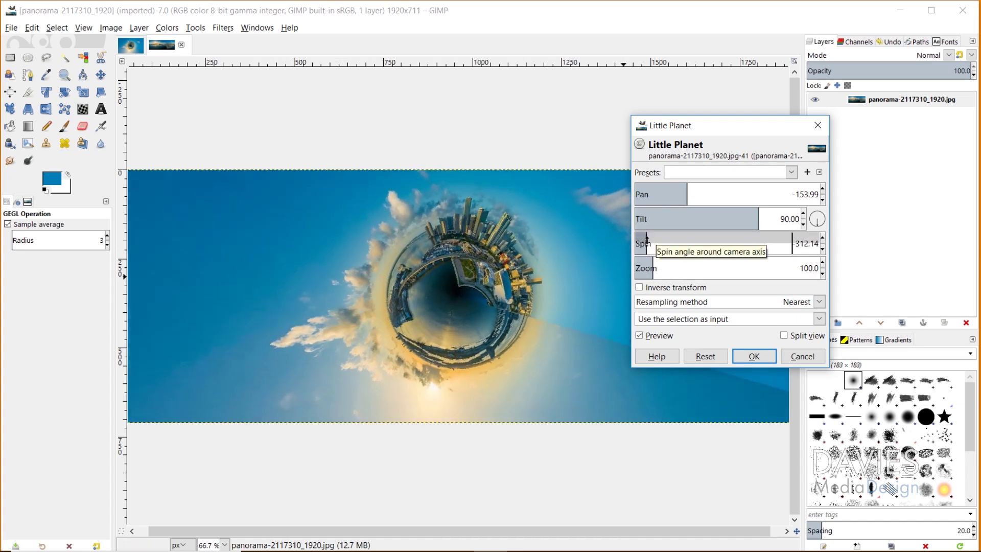
pyautogui.moveTo(681, 125); pyautogui.dragTo(773, 135)
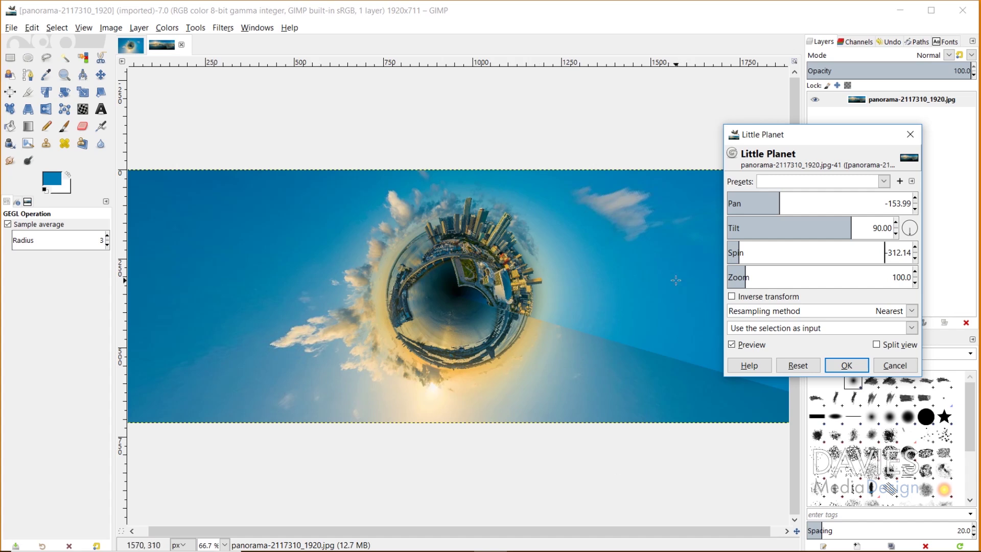
# Step: Try lower Tilt angles on the planet, then set Tilt back to 90
pyautogui.click(847, 223)
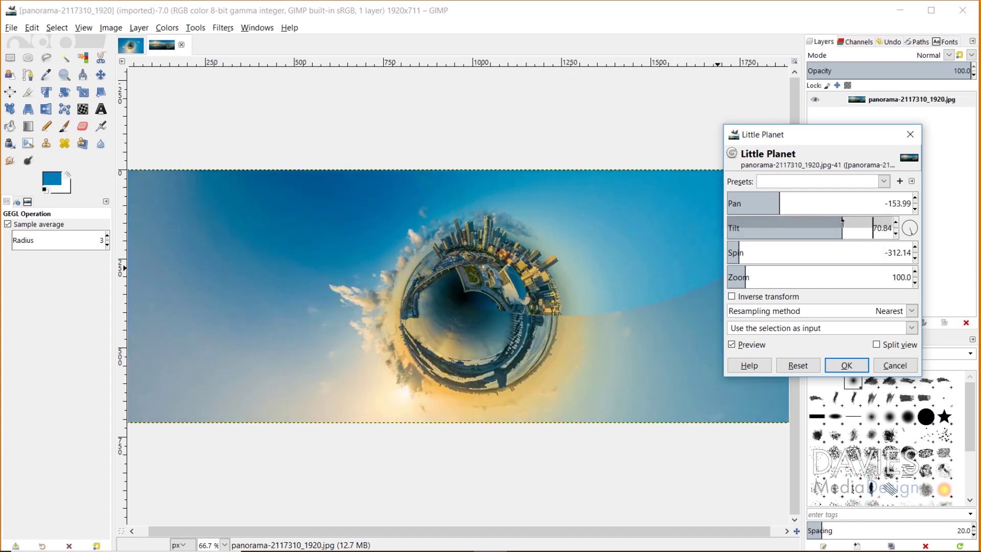
pyautogui.click(830, 222)
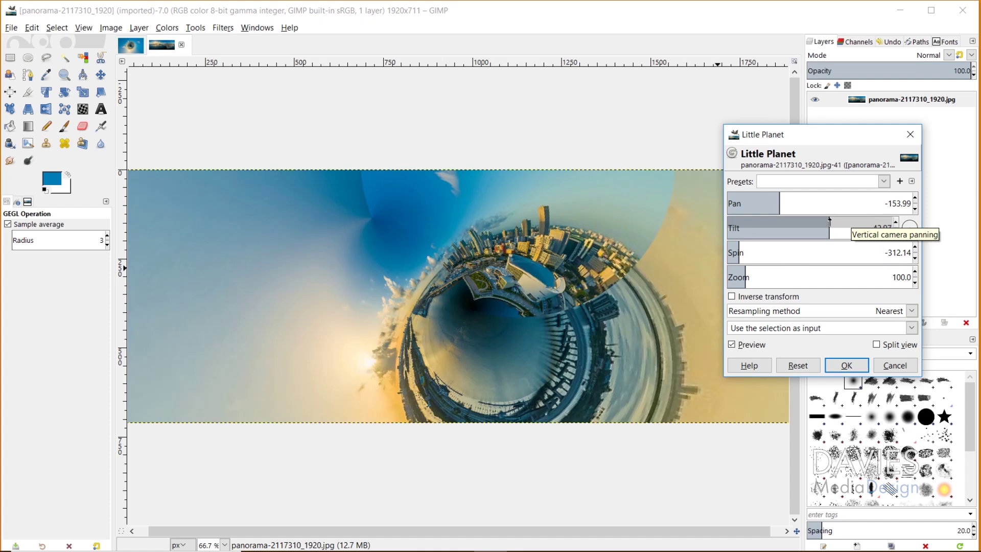
pyautogui.moveTo(830, 222)
pyautogui.mouseDown()
pyautogui.moveTo(865, 216)
pyautogui.moveTo(834, 213)
pyautogui.mouseUp()
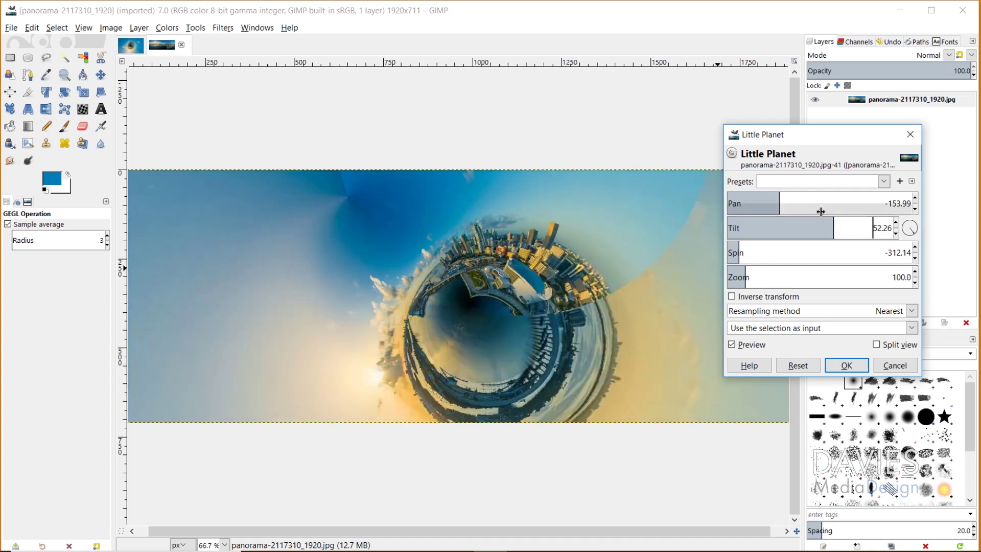
pyautogui.doubleClick(876, 225)
pyautogui.write('90')
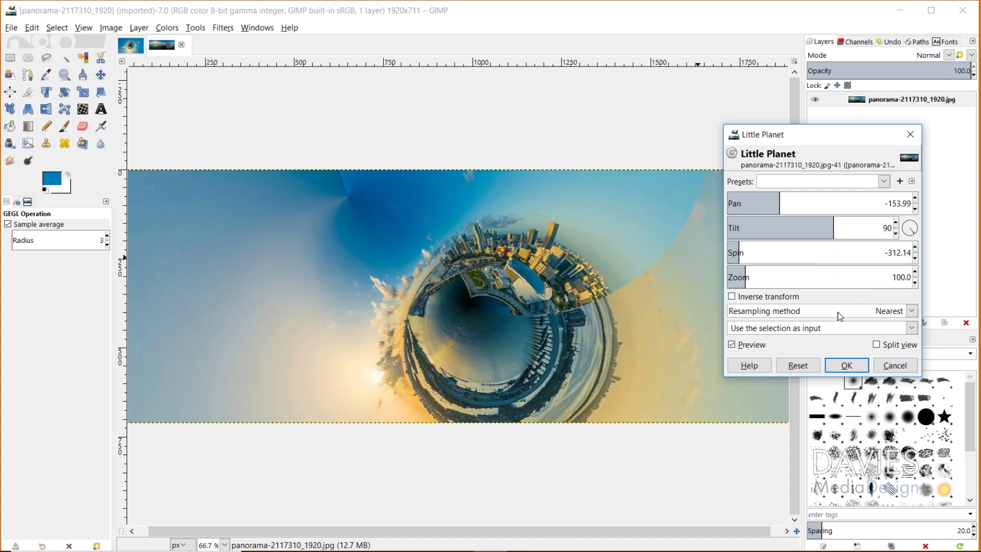
# Step: Try NoHalo resampling, then return the Little Planet resampling to Nearest
pyautogui.click(779, 316)
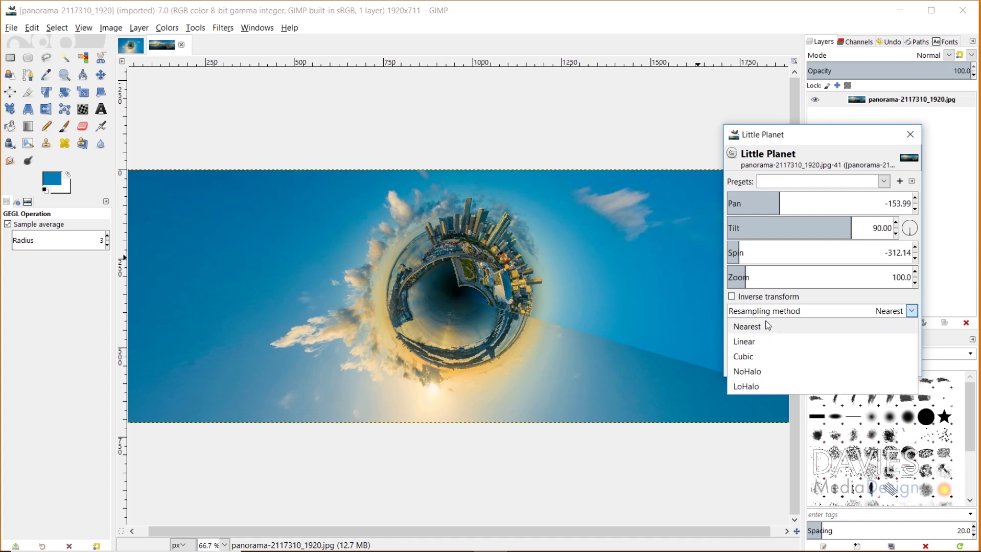
pyautogui.click(787, 371)
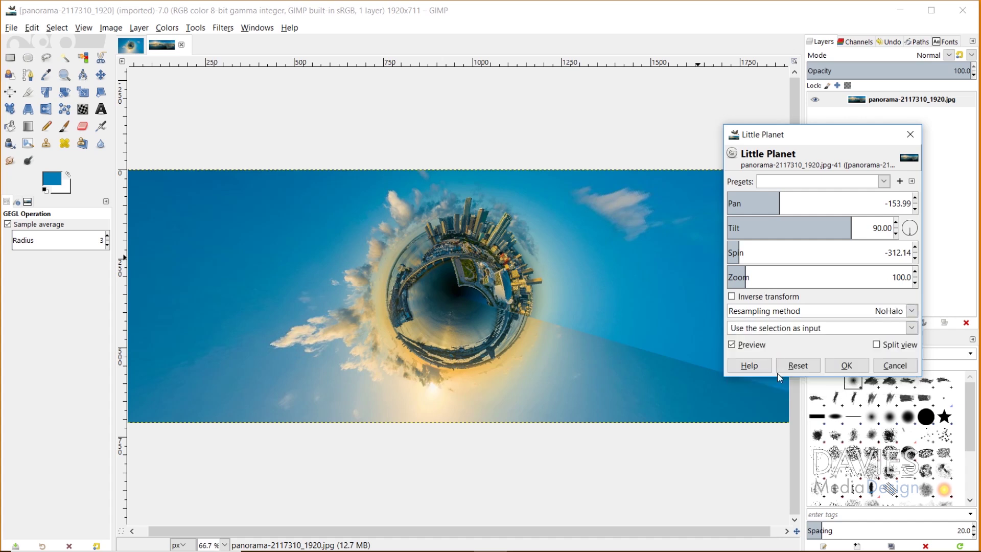
pyautogui.click(751, 312)
pyautogui.click(761, 322)
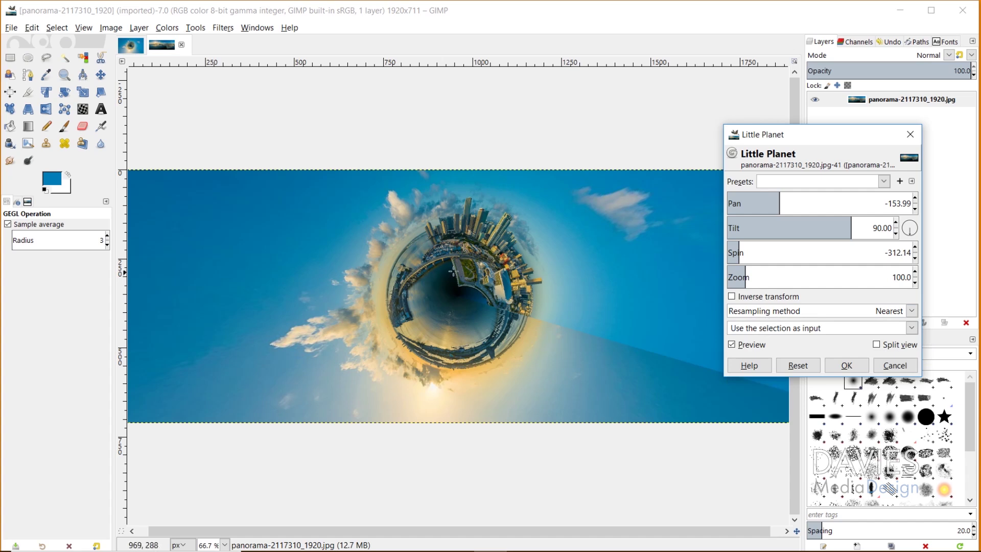
# Step: Preview Inverse transform and turn it back off, then nudge Zoom to 101.2
pyautogui.click(733, 297)
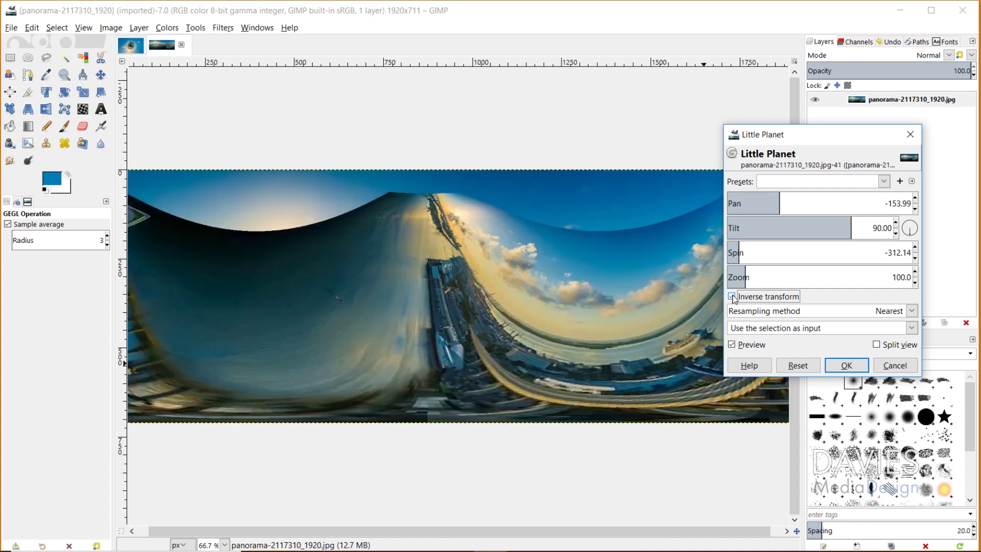
pyautogui.click(732, 297)
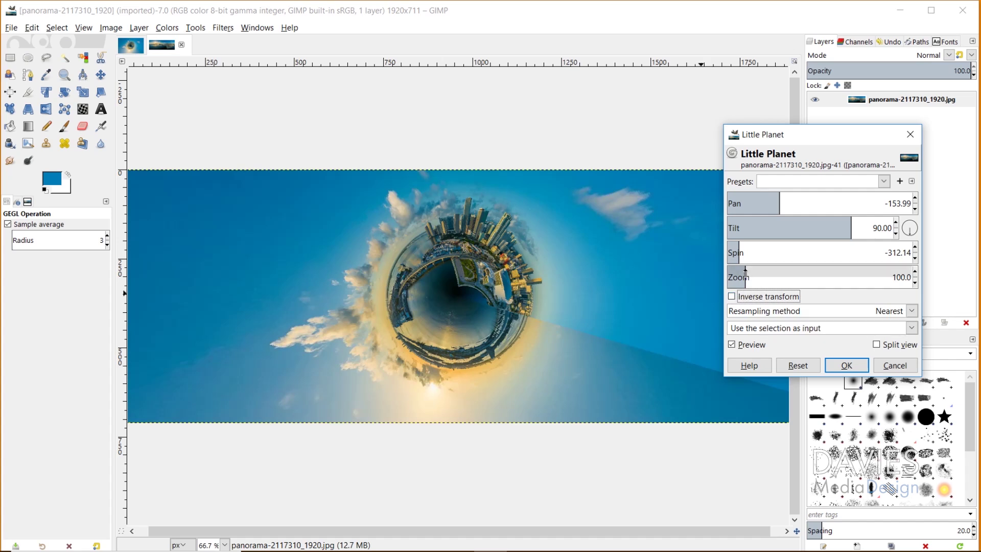
pyautogui.moveTo(746, 272)
pyautogui.mouseDown()
pyautogui.moveTo(758, 270)
pyautogui.moveTo(738, 270)
pyautogui.moveTo(745, 268)
pyautogui.mouseUp()
# Step: Apply the Little Planet effect and ready the Crop tool with Center lines guides
pyautogui.click(846, 365)
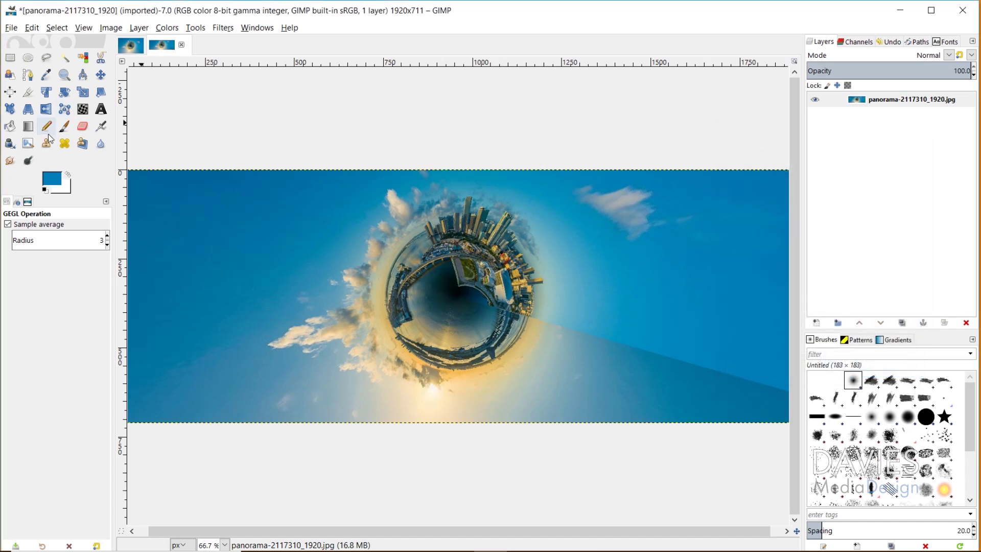
pyautogui.click(27, 92)
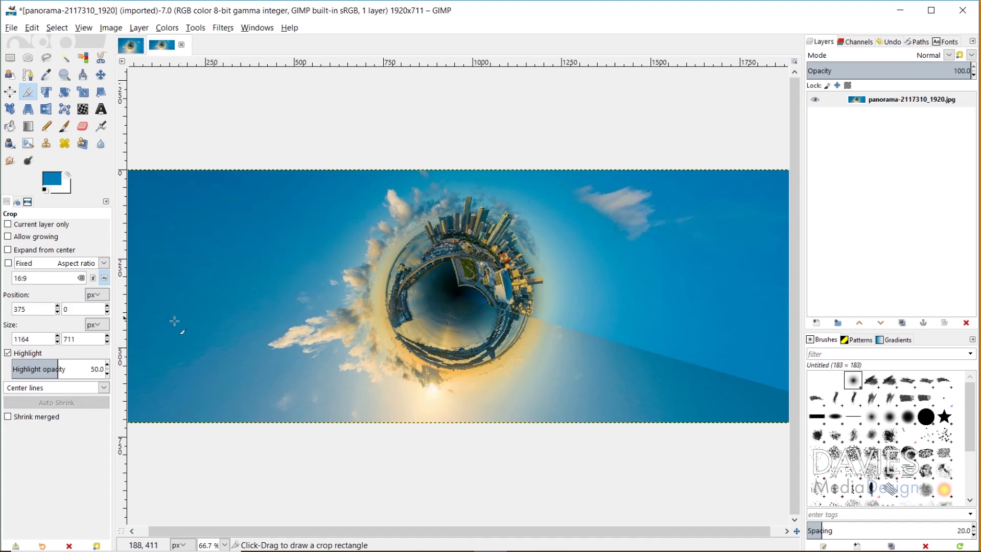
pyautogui.click(41, 388)
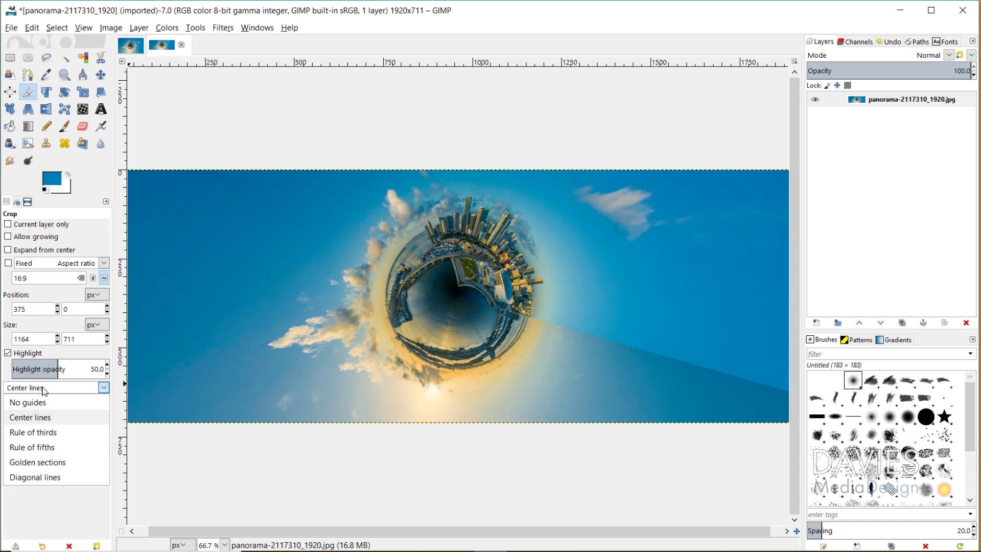
pyautogui.click(44, 389)
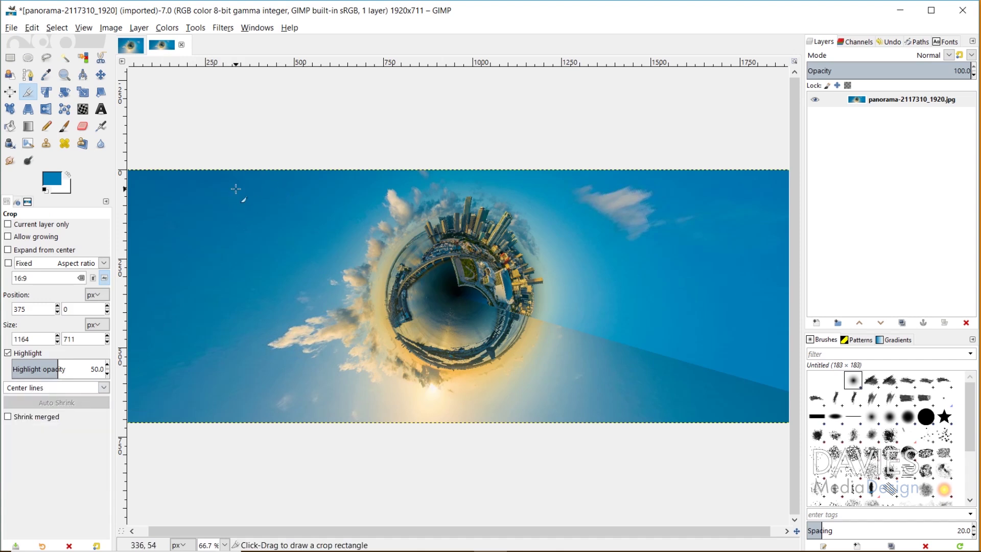
# Step: Crop the image to a 1265×711 frame with the planet centred
pyautogui.moveTo(235, 188); pyautogui.dragTo(691, 427)
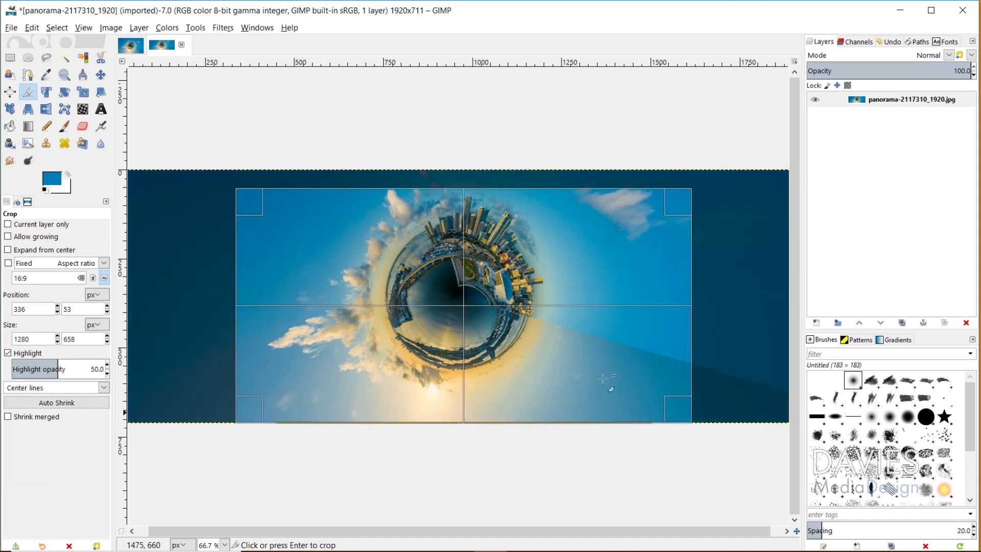
pyautogui.moveTo(466, 196); pyautogui.dragTo(465, 169)
pyautogui.moveTo(679, 231); pyautogui.dragTo(669, 230)
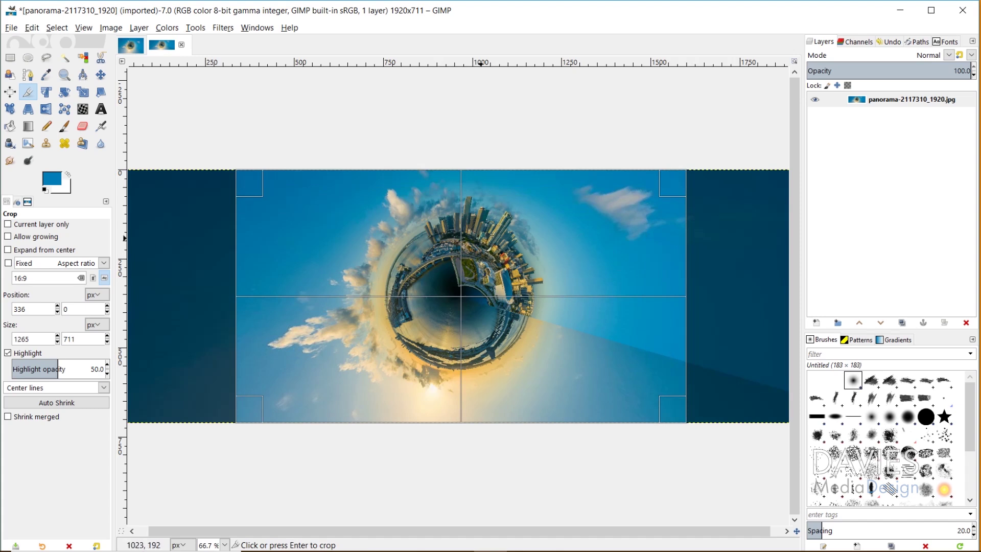
pyautogui.moveTo(511, 250); pyautogui.dragTo(509, 249)
pyautogui.press('Return')
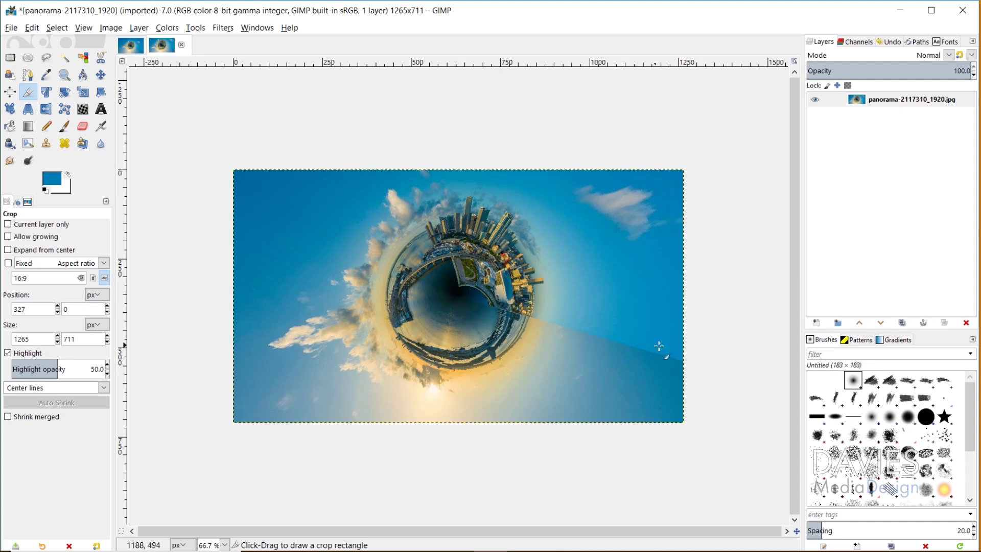
# Step: Zoom in on the dark water seam at the planet's centre
pyautogui.press('z')
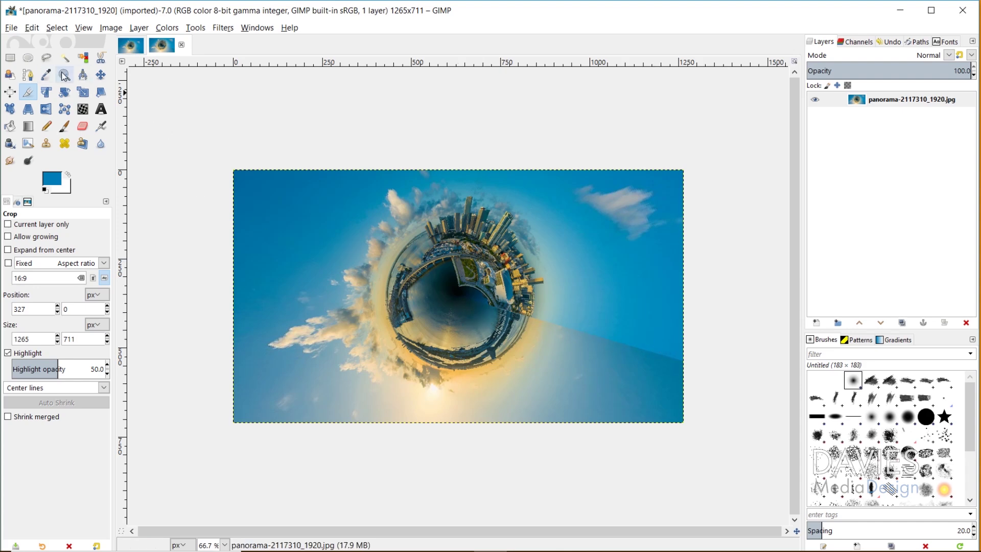
pyautogui.moveTo(449, 282); pyautogui.dragTo(548, 335)
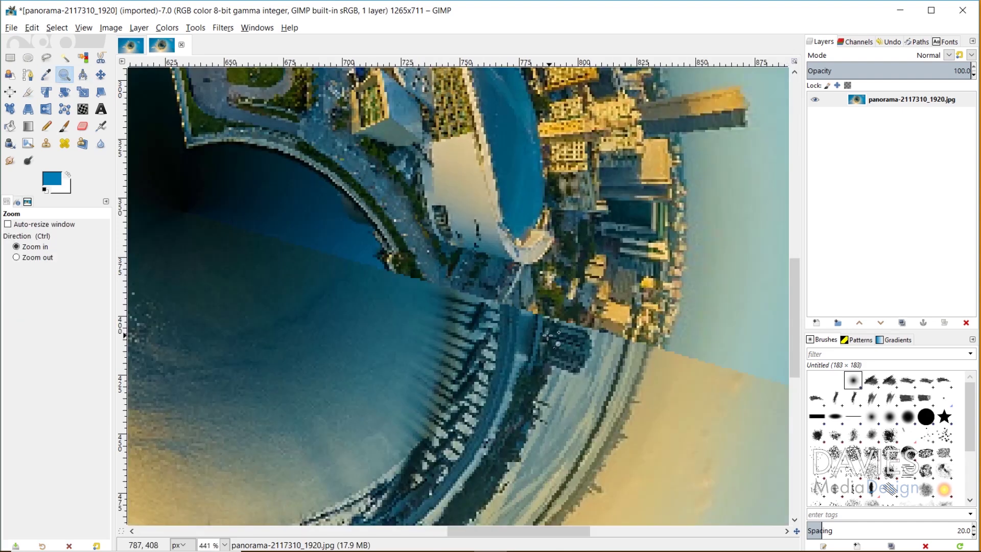
pyautogui.scroll(3, 225, 237)
pyautogui.moveTo(483, 532); pyautogui.dragTo(429, 532)
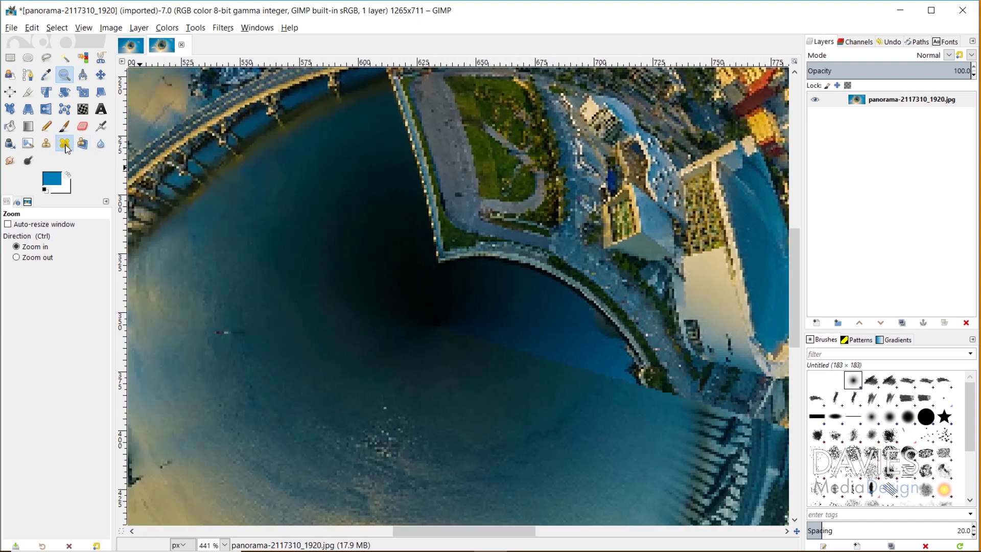
# Step: Choose the Heal tool, set a source in the water and size the brush to 9.11
pyautogui.click(64, 143)
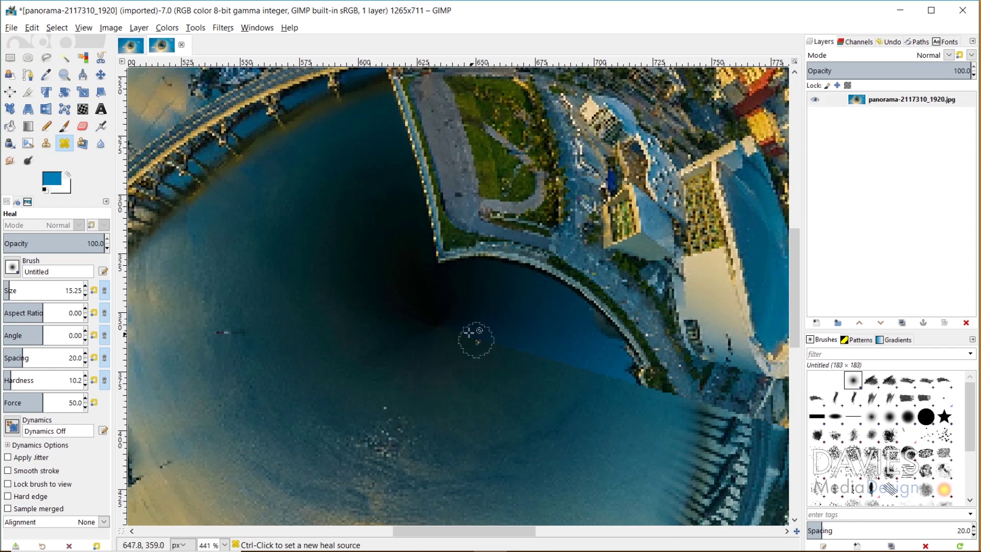
pyautogui.press('ctrl')
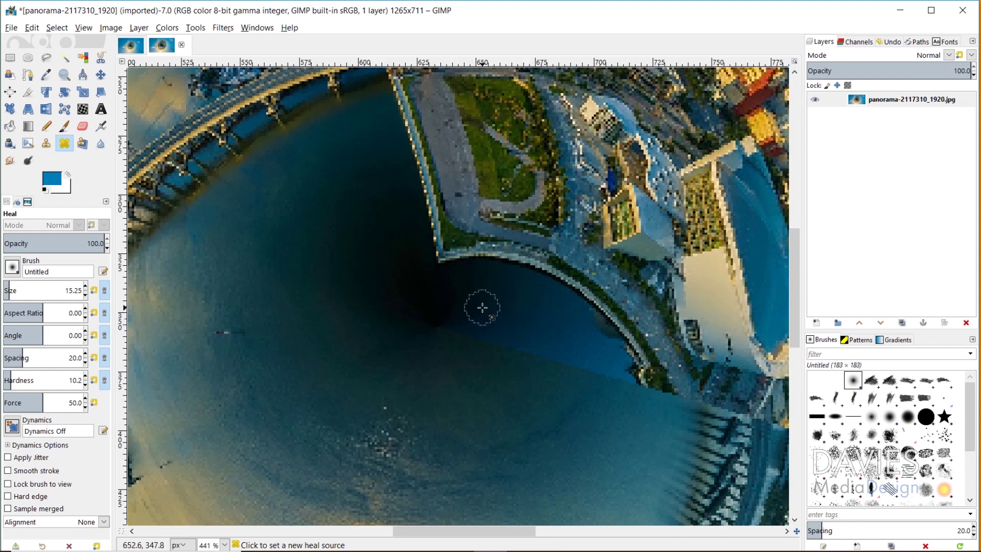
pyautogui.keyDown('ctrl'); pyautogui.click(462, 296); pyautogui.keyUp('ctrl')
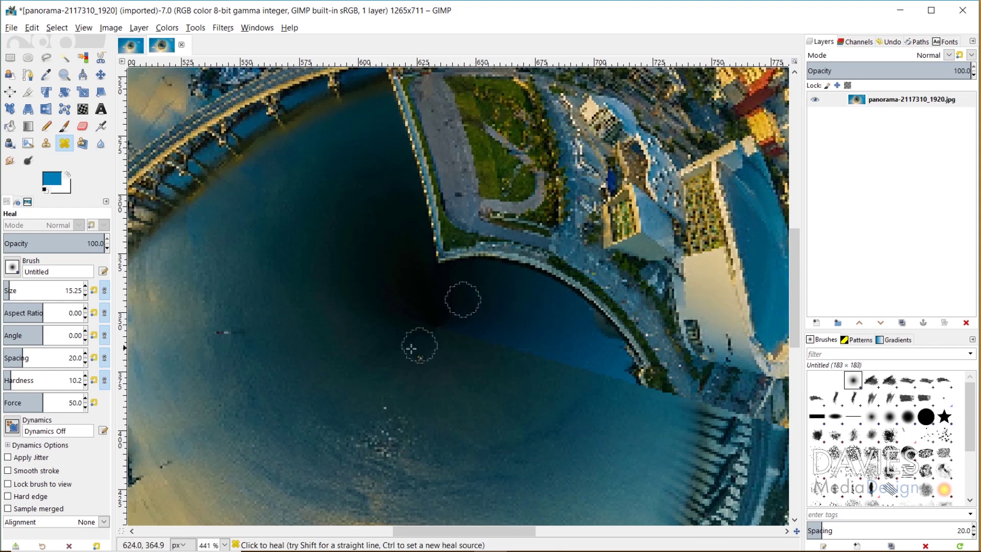
pyautogui.moveTo(8, 286); pyautogui.dragTo(15, 289)
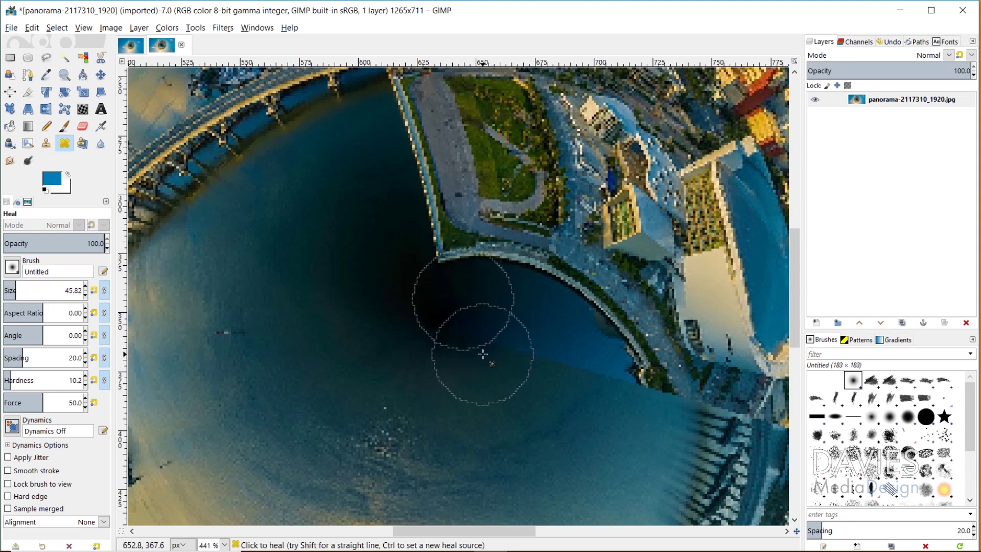
pyautogui.moveTo(64, 289); pyautogui.dragTo(4, 289)
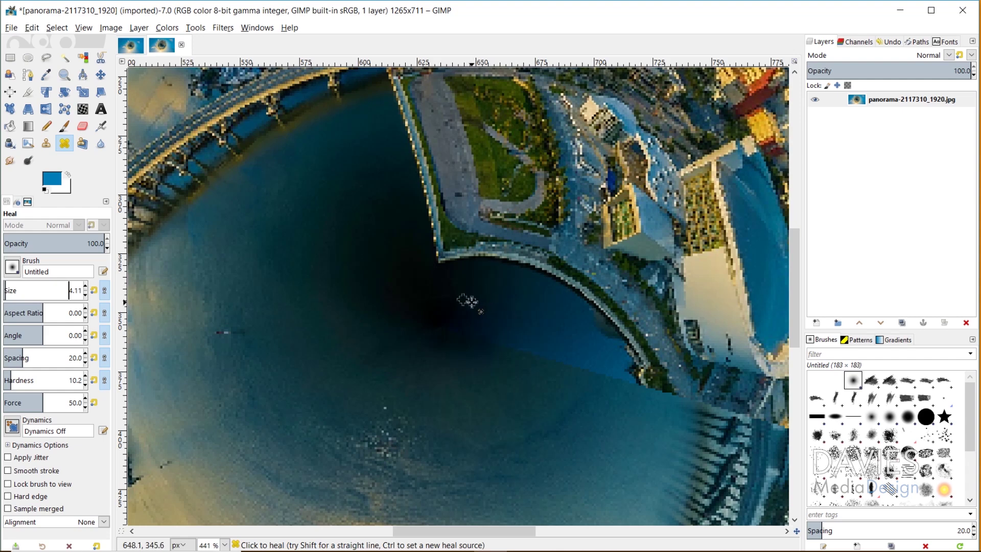
pyautogui.press(']')
pyautogui.press(']')
pyautogui.press(']')
pyautogui.press(']')
pyautogui.press(']')
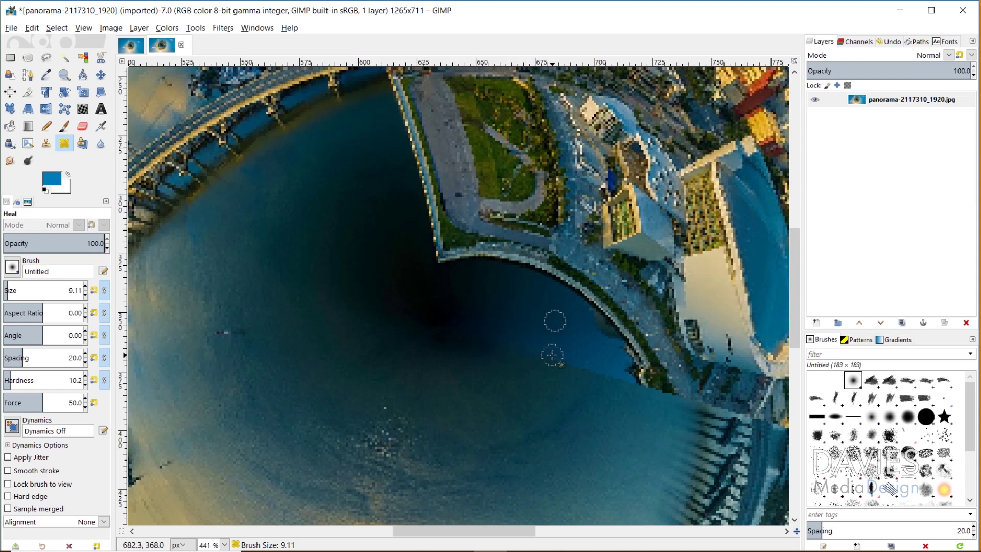
# Step: Heal the water seam toward the shoreline, enlarging the brush to 14.11
pyautogui.moveTo(552, 354)
pyautogui.mouseDown()
pyautogui.moveTo(507, 344)
pyautogui.moveTo(565, 364)
pyautogui.moveTo(557, 344)
pyautogui.moveTo(546, 359)
pyautogui.moveTo(620, 380)
pyautogui.moveTo(598, 356)
pyautogui.mouseUp()
pyautogui.keyDown('ctrl'); pyautogui.click(569, 344); pyautogui.keyUp('ctrl')
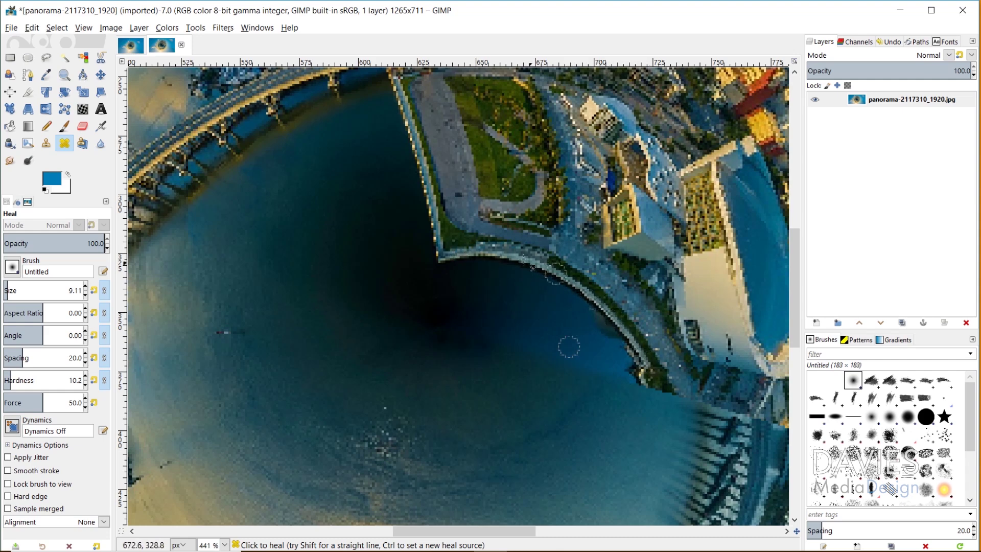
pyautogui.press('ctrl')
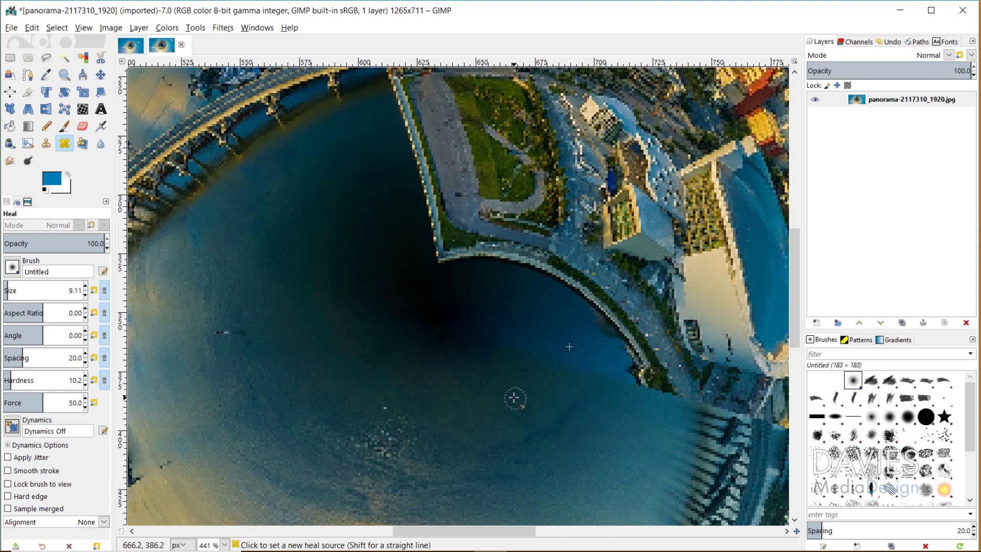
pyautogui.keyDown('ctrl'); pyautogui.click(515, 380); pyautogui.keyUp('ctrl')
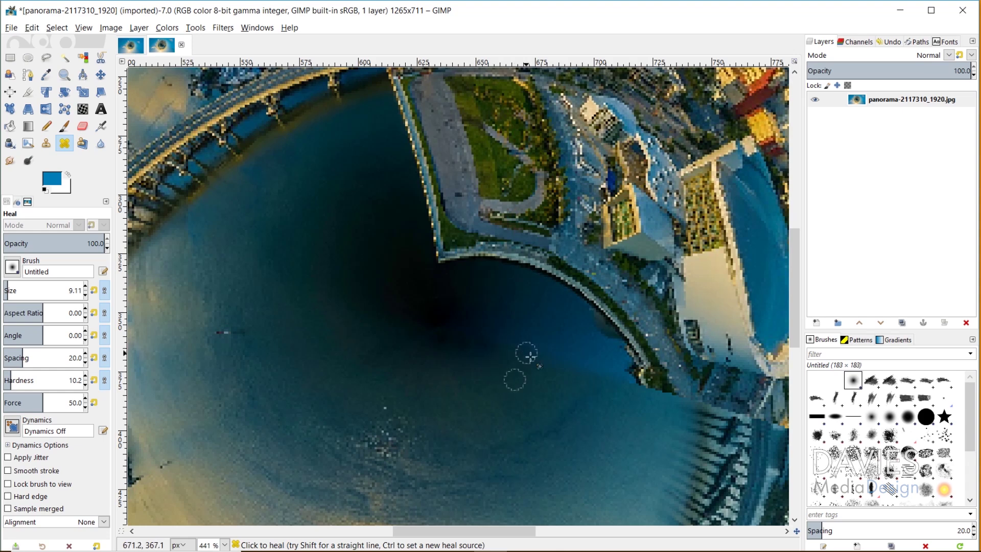
pyautogui.moveTo(531, 357)
pyautogui.mouseDown()
pyautogui.moveTo(628, 384)
pyautogui.moveTo(562, 371)
pyautogui.moveTo(561, 359)
pyautogui.moveTo(593, 375)
pyautogui.moveTo(549, 368)
pyautogui.moveTo(512, 344)
pyautogui.moveTo(563, 373)
pyautogui.moveTo(617, 376)
pyautogui.moveTo(529, 346)
pyautogui.moveTo(615, 402)
pyautogui.mouseUp()
pyautogui.press(']')
pyautogui.press(']')
pyautogui.press(']')
pyautogui.press(']')
pyautogui.press(']')
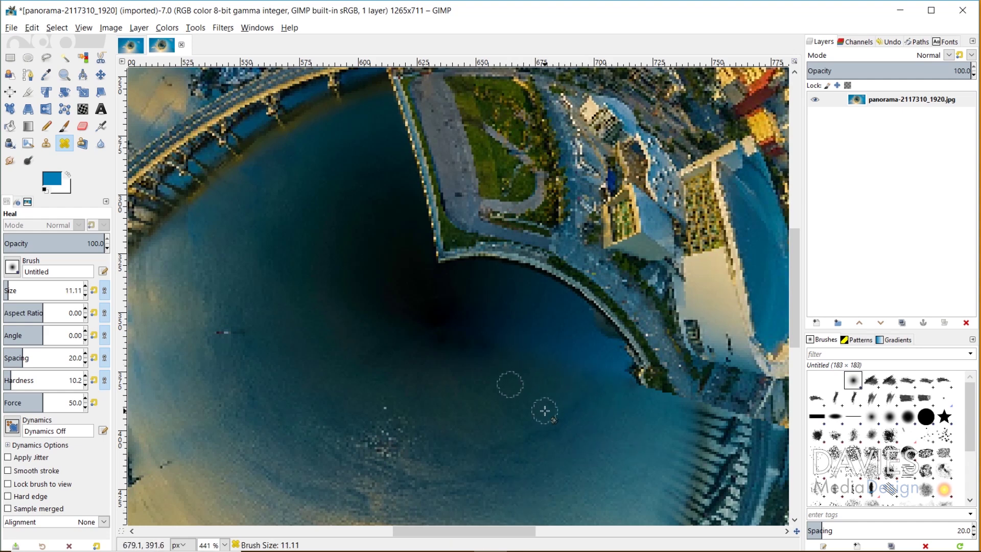
pyautogui.moveTo(541, 352)
pyautogui.mouseDown()
pyautogui.moveTo(596, 364)
pyautogui.moveTo(592, 388)
pyautogui.moveTo(631, 401)
pyautogui.mouseUp()
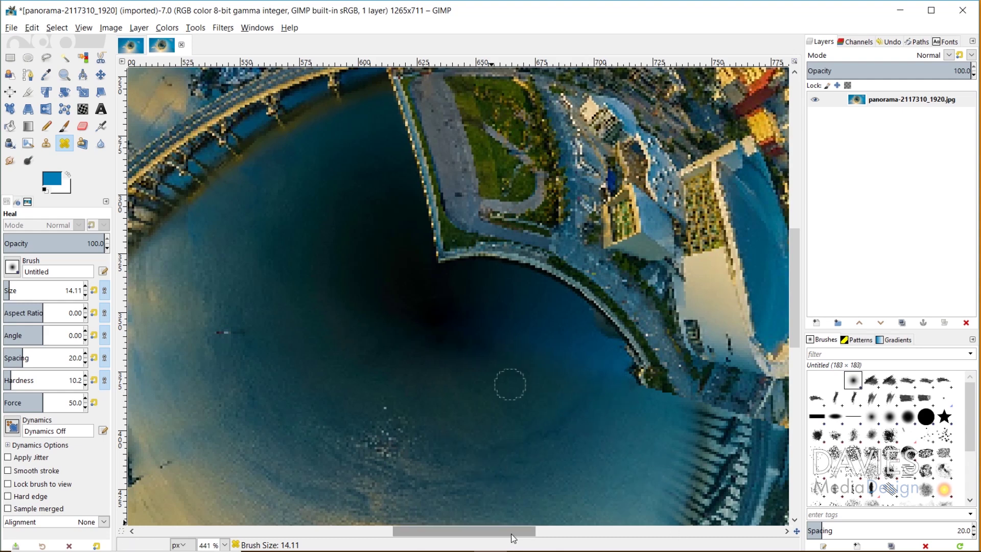
pyautogui.moveTo(516, 532); pyautogui.dragTo(565, 531)
pyautogui.scroll(-5, 421, 277)
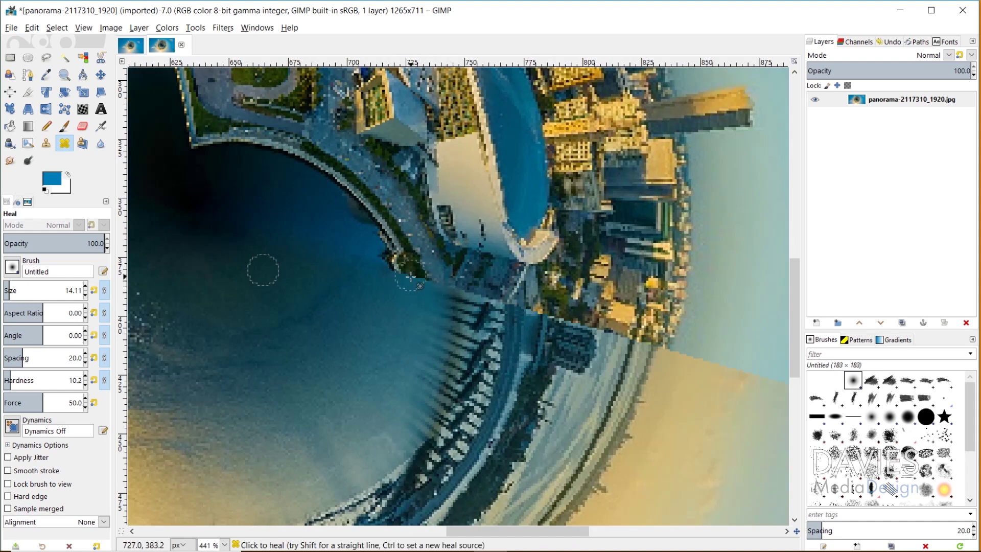
pyautogui.keyDown('ctrl'); pyautogui.click(388, 305); pyautogui.keyUp('ctrl')
pyautogui.moveTo(434, 283)
pyautogui.mouseDown()
pyautogui.moveTo(384, 257)
pyautogui.moveTo(419, 287)
pyautogui.moveTo(514, 304)
pyautogui.mouseUp()
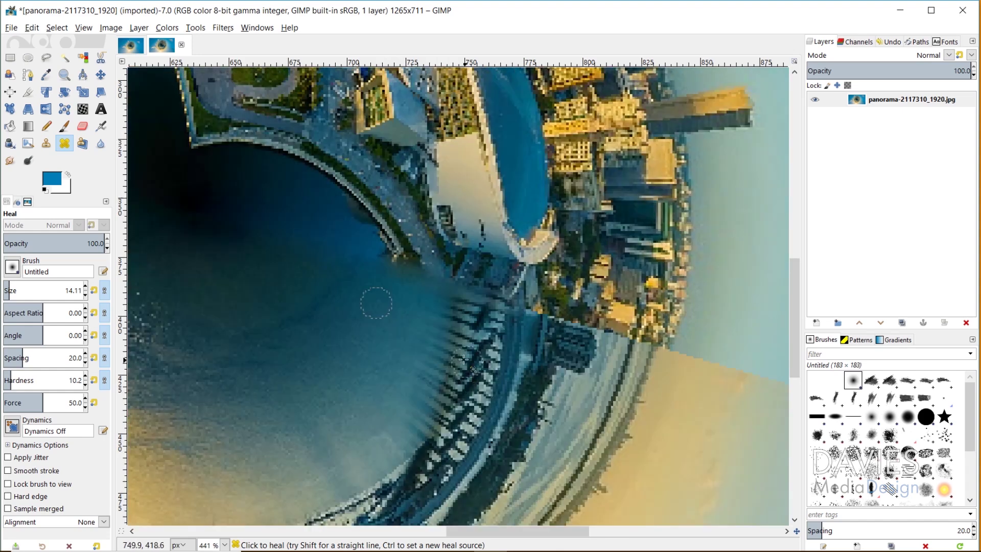
pyautogui.hotkey('ctrl', 'z')
pyautogui.hotkey('ctrl', 'z')
pyautogui.hotkey('ctrl', 'z')
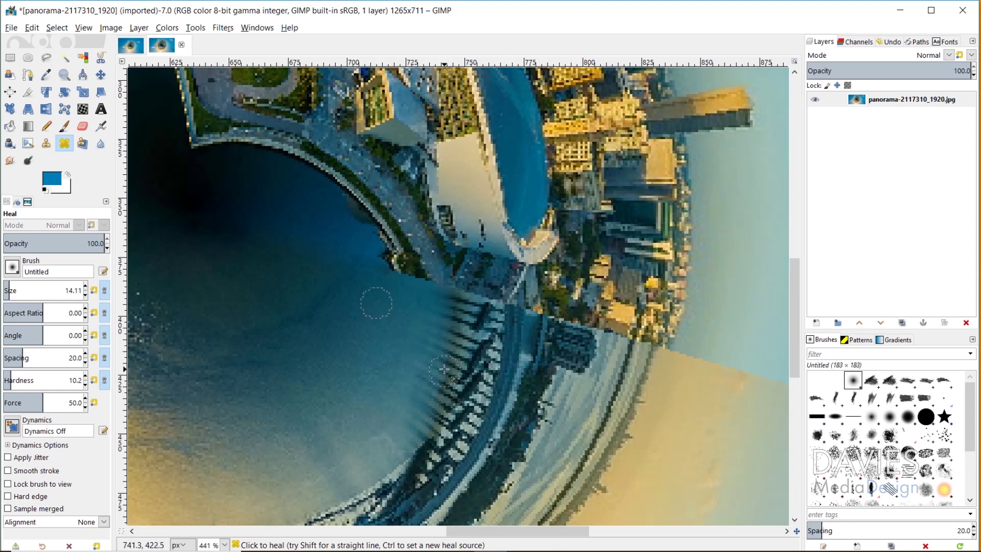
pyautogui.hotkey('ctrl', 'z')
pyautogui.hotkey('ctrl', 'z')
pyautogui.hotkey('ctrl', 'z')
pyautogui.hotkey('ctrl', 'z')
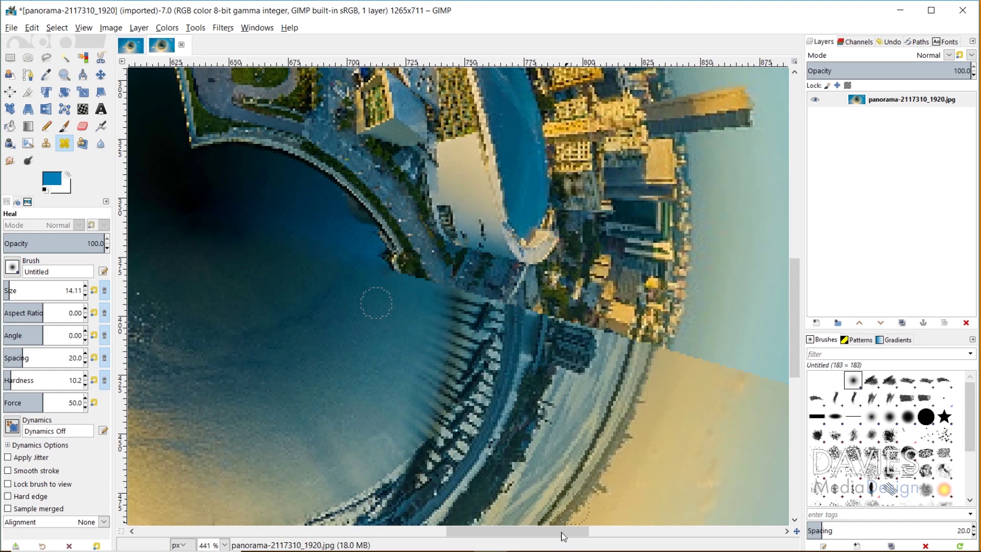
pyautogui.moveTo(562, 531); pyautogui.dragTo(608, 534)
pyautogui.scroll(-3, 539, 398)
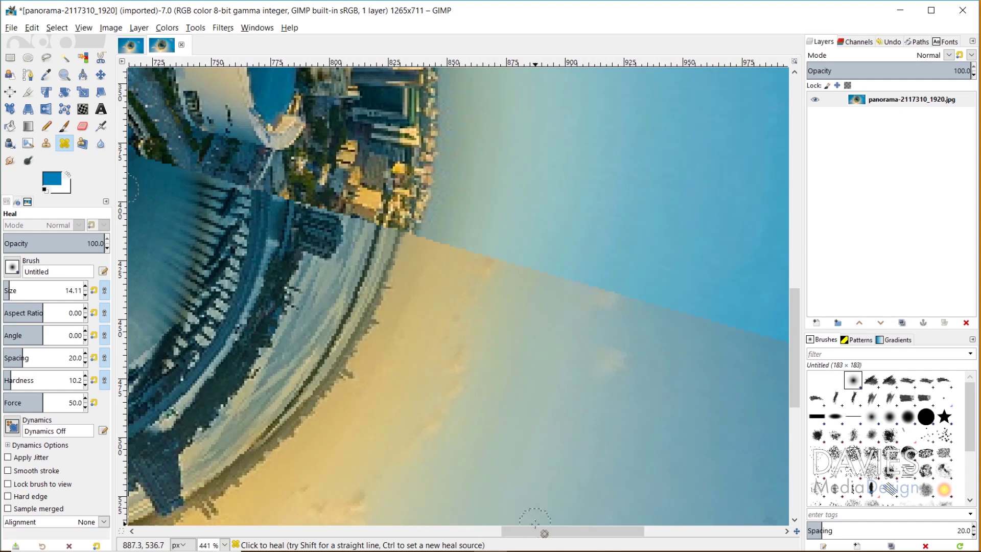
# Step: Bring the jagged sky edge into view and set a heal source beside it
pyautogui.moveTo(544, 531); pyautogui.dragTo(621, 532)
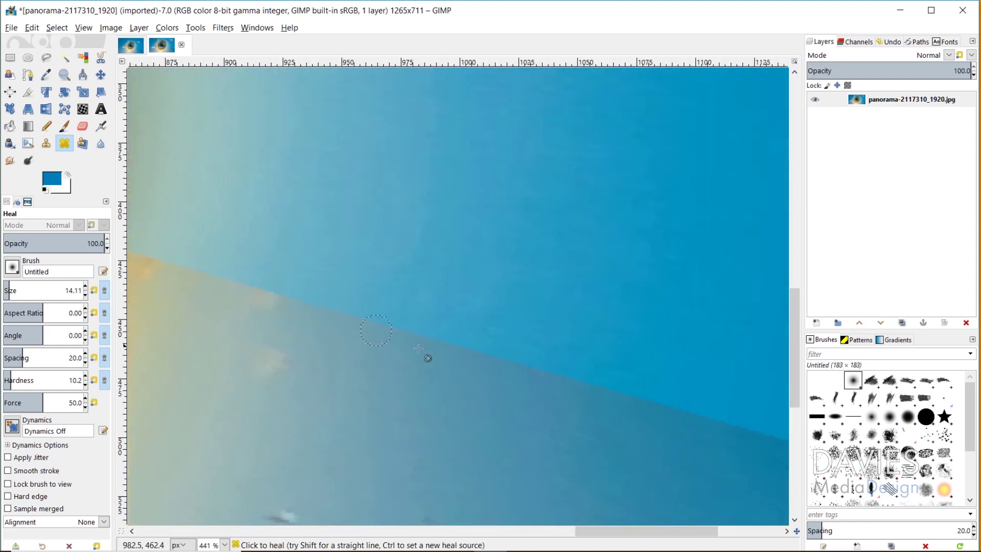
pyautogui.hscroll(5, 575, 379)
pyautogui.scroll(-5, 526, 328)
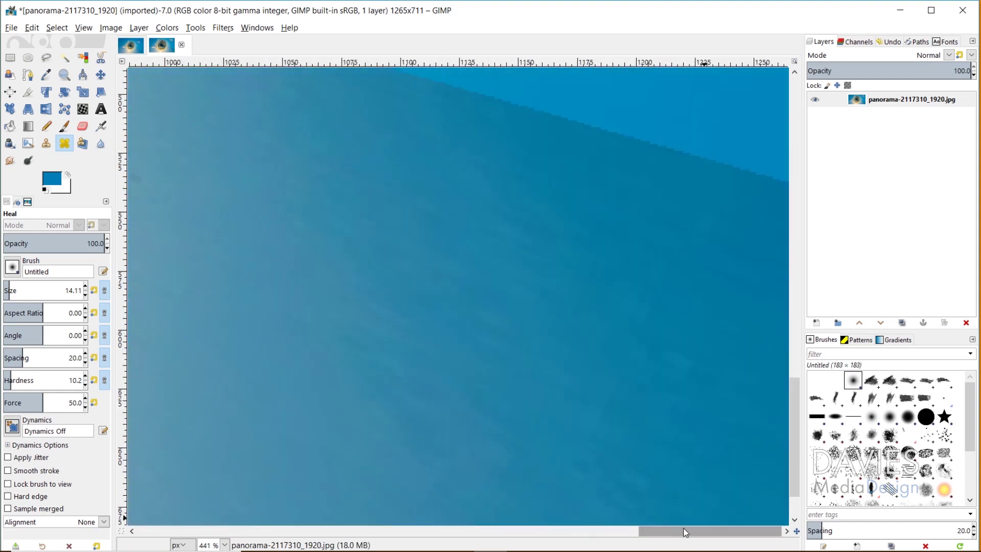
pyautogui.scroll(6, 460, 307)
pyautogui.hscroll(-5, 460, 307)
pyautogui.moveTo(646, 532); pyautogui.dragTo(531, 530)
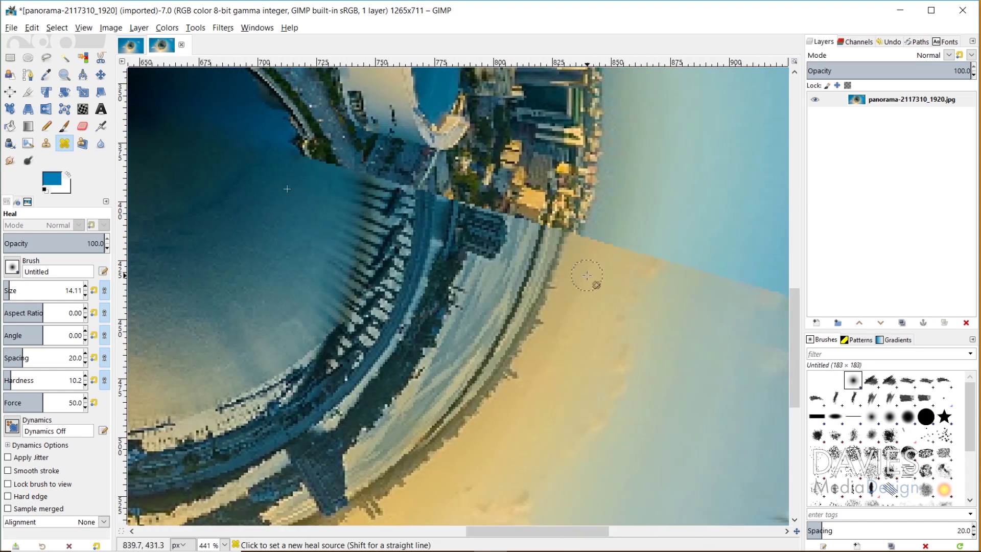
pyautogui.keyDown('ctrl'); pyautogui.click(599, 281); pyautogui.keyUp('ctrl')
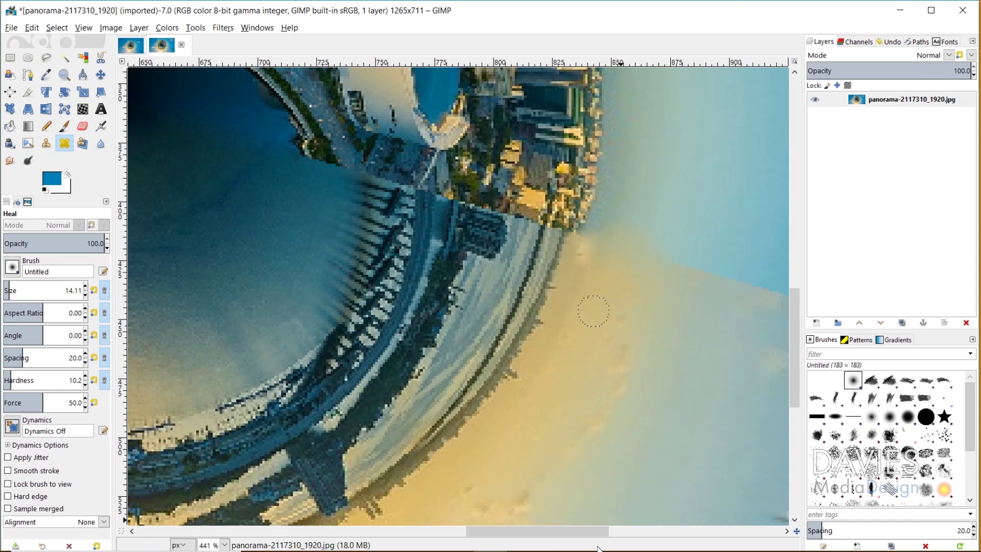
# Step: Enlarge the Heal brush to 22.11 and heal the jagged dark edge across the sky
pyautogui.hscroll(2, 650, 522)
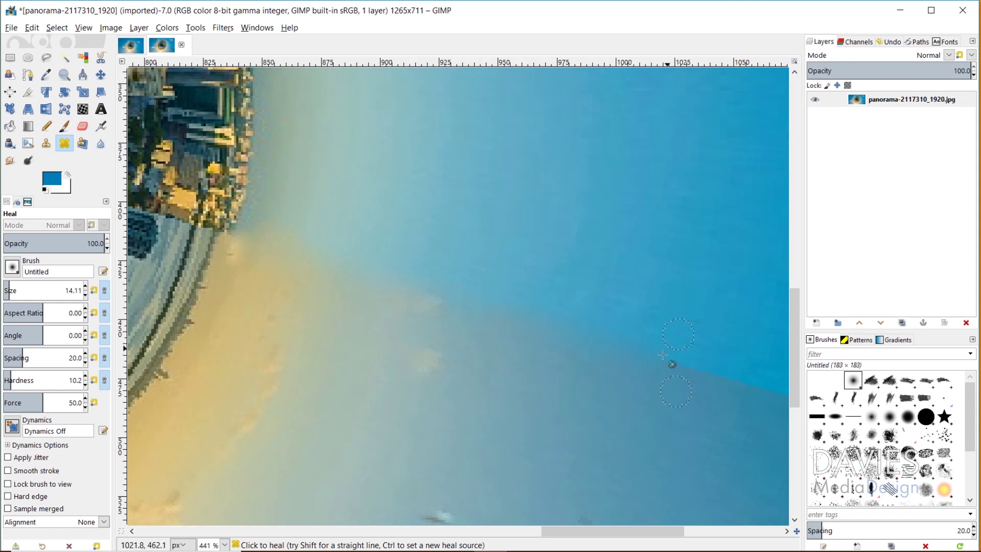
pyautogui.scroll(-2, 317, 318)
pyautogui.hscroll(4, 317, 317)
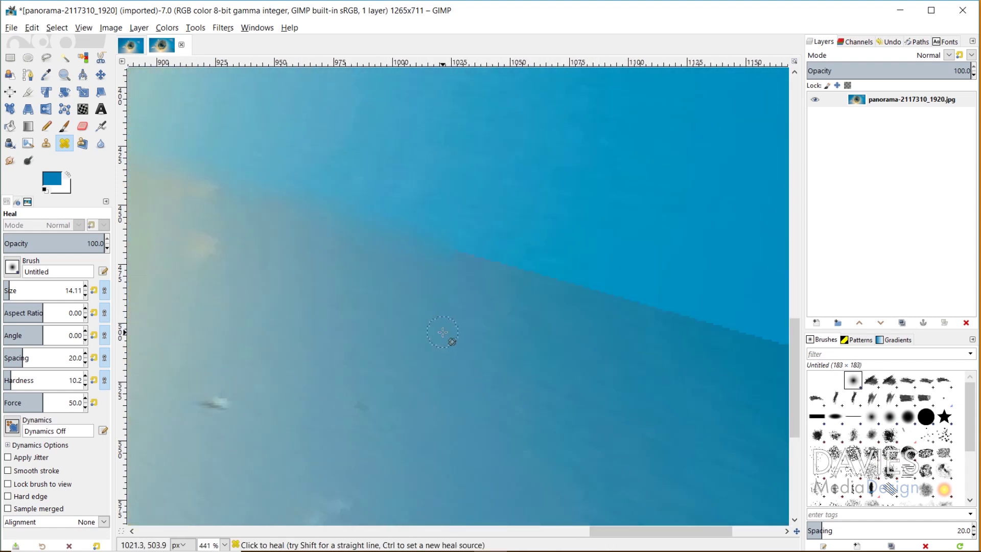
pyautogui.press(']')
pyautogui.press(']')
pyautogui.press(']')
pyautogui.press(']')
pyautogui.press(']')
pyautogui.press(']')
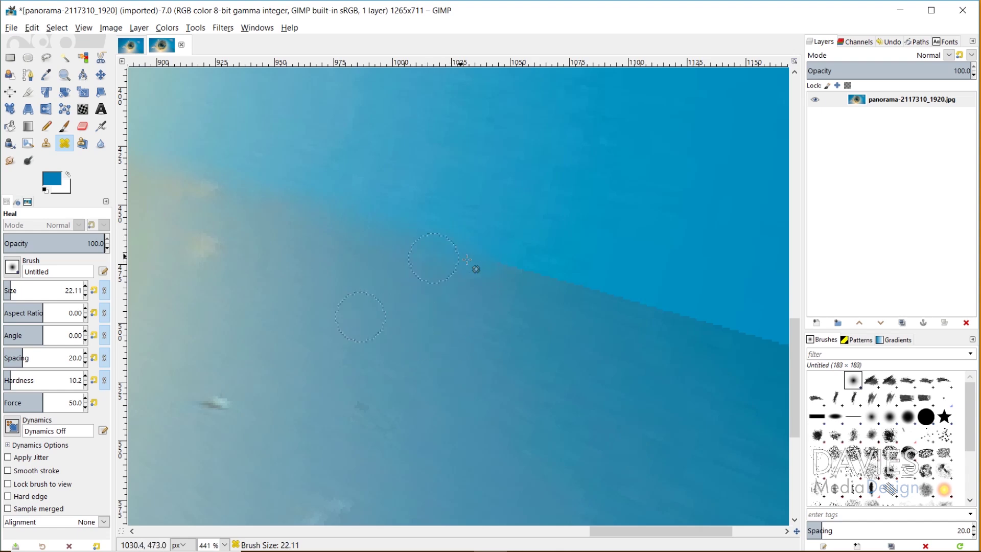
pyautogui.moveTo(466, 260)
pyautogui.mouseDown()
pyautogui.moveTo(493, 267)
pyautogui.moveTo(566, 288)
pyautogui.moveTo(536, 283)
pyautogui.moveTo(637, 292)
pyautogui.moveTo(674, 339)
pyautogui.moveTo(699, 316)
pyautogui.moveTo(706, 345)
pyautogui.moveTo(745, 330)
pyautogui.moveTo(772, 347)
pyautogui.mouseUp()
pyautogui.moveTo(608, 531); pyautogui.dragTo(665, 532)
pyautogui.moveTo(614, 361)
pyautogui.mouseDown()
pyautogui.moveTo(537, 366)
pyautogui.moveTo(594, 347)
pyautogui.moveTo(591, 366)
pyautogui.moveTo(744, 391)
pyautogui.moveTo(772, 422)
pyautogui.mouseUp()
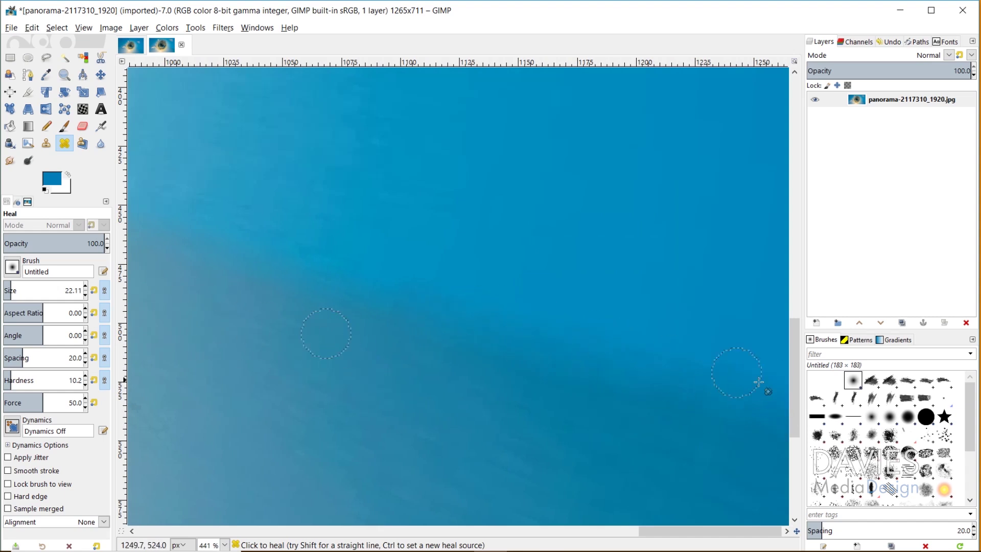
pyautogui.moveTo(706, 532); pyautogui.dragTo(644, 532)
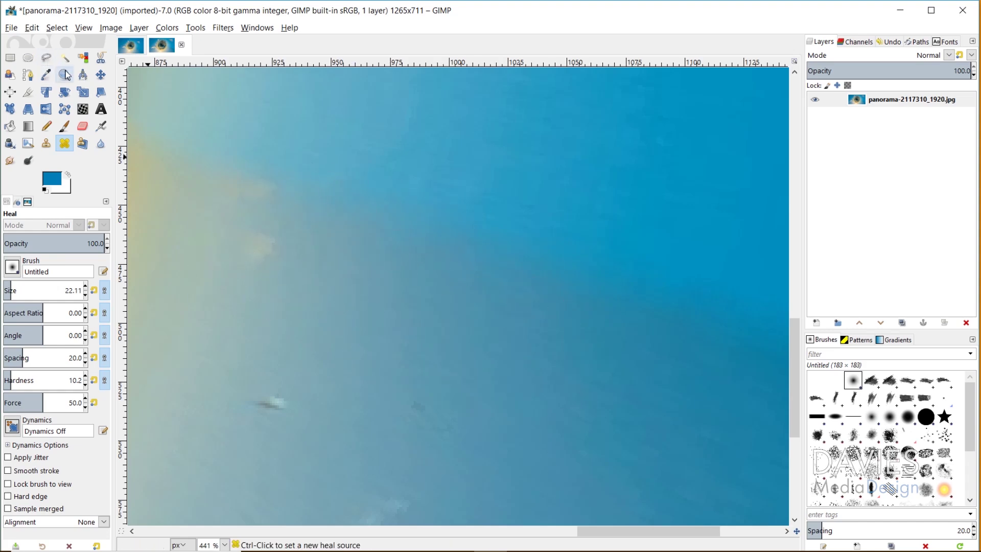
# Step: Zoom out to see the whole panorama
pyautogui.press('z')
pyautogui.keyDown('ctrl'); pyautogui.click(193, 234); pyautogui.keyUp('ctrl')
pyautogui.keyDown('ctrl'); pyautogui.click(205, 244); pyautogui.keyUp('ctrl')
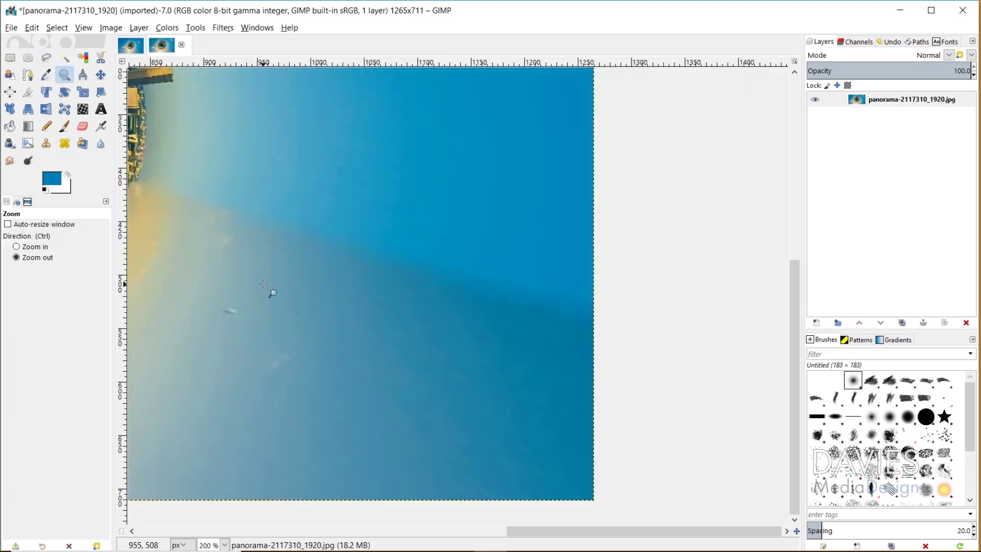
pyautogui.keyDown('ctrl'); pyautogui.click(273, 293); pyautogui.keyUp('ctrl')
pyautogui.moveTo(492, 531); pyautogui.dragTo(404, 537)
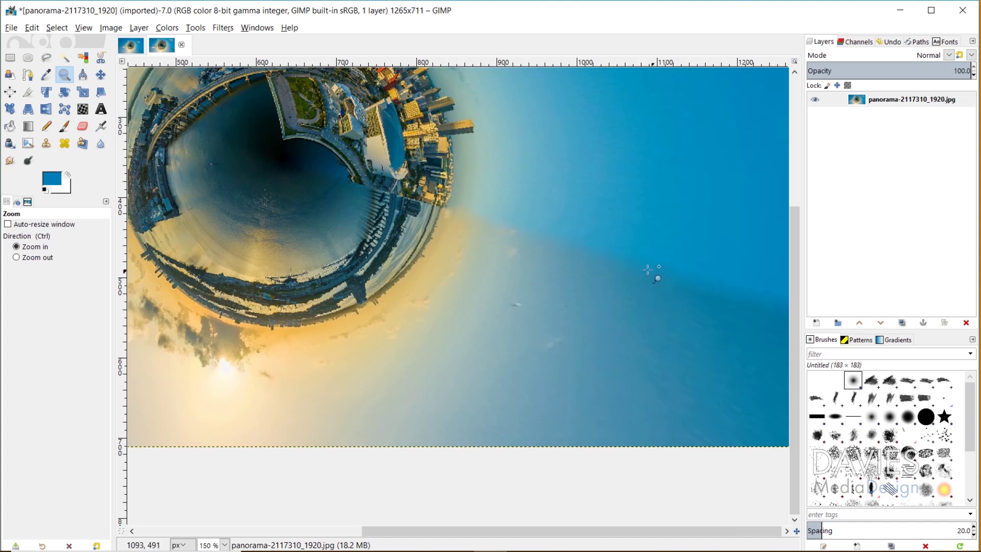
# Step: Select the Airbrush with opacity about 48.8 and size 68.38
pyautogui.click(101, 126)
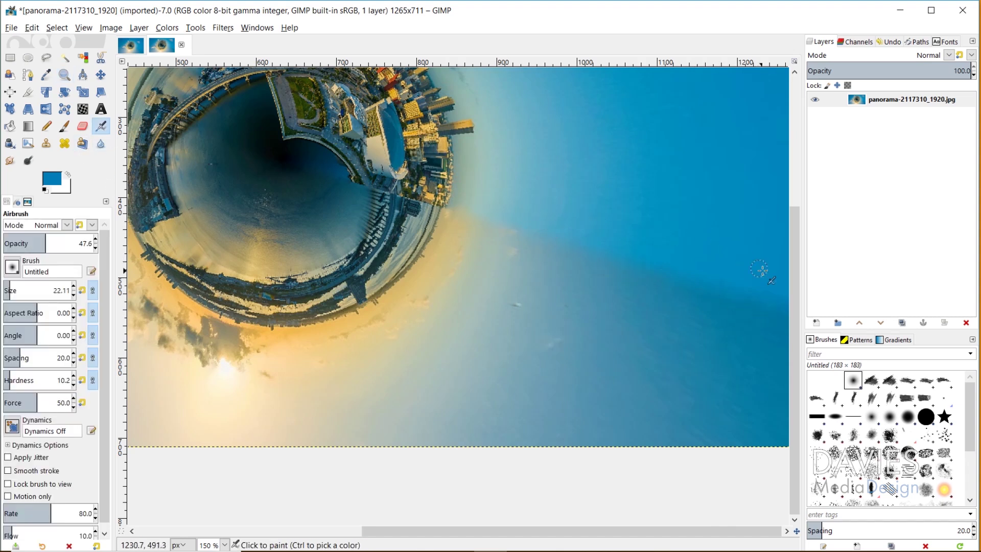
pyautogui.press('ctrl')
pyautogui.click(53, 239)
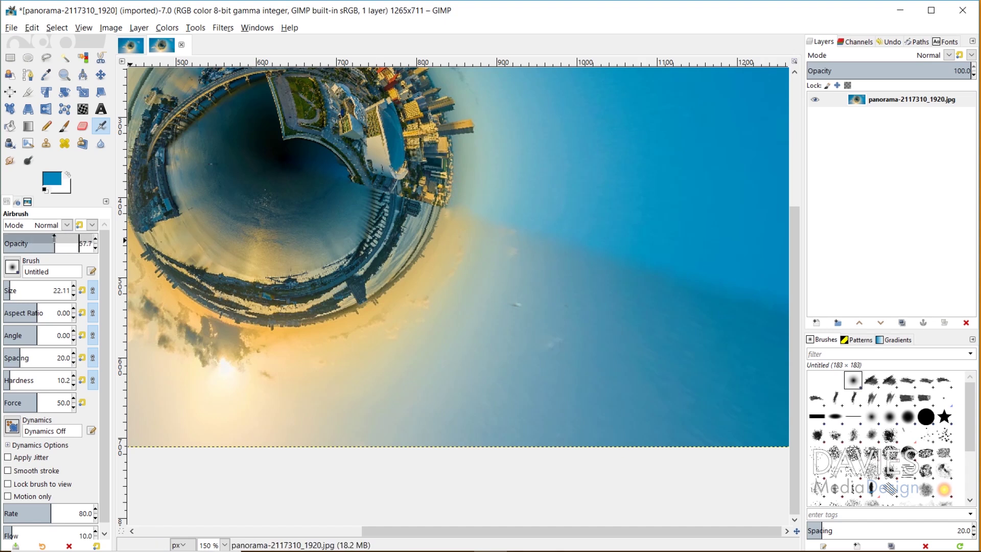
pyautogui.moveTo(46, 238); pyautogui.dragTo(49, 236)
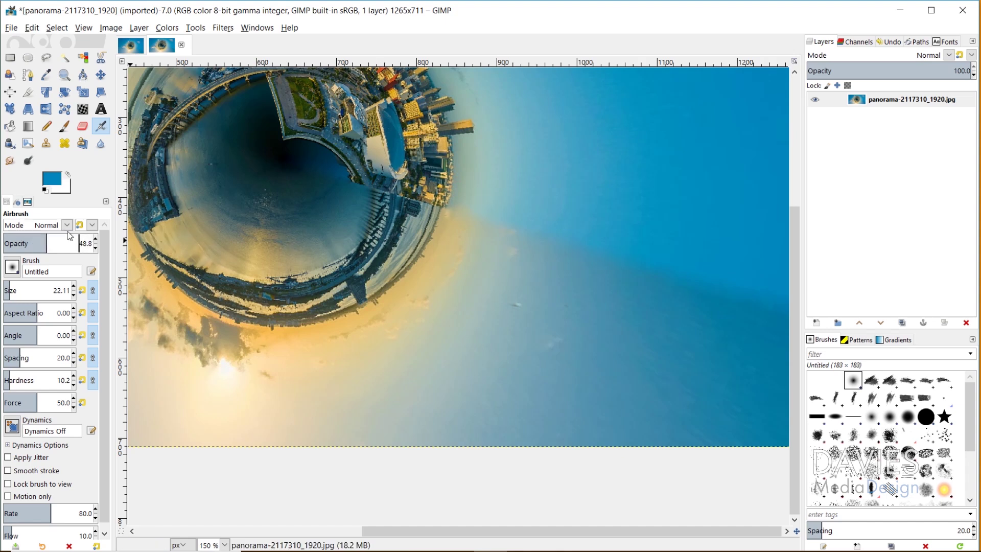
pyautogui.moveTo(11, 287); pyautogui.dragTo(18, 288)
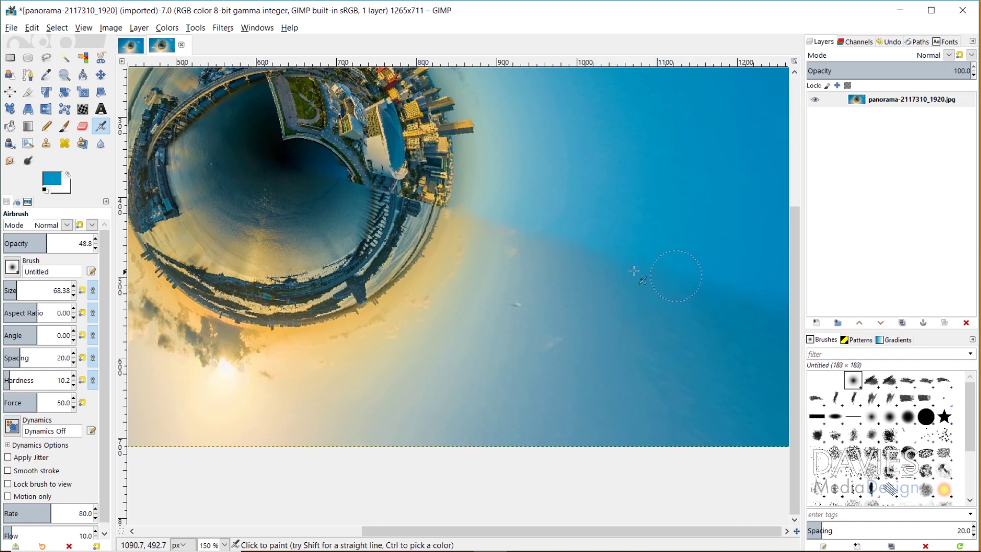
# Step: Sample lighter, darker, muted and saturated sky blues and airbrush the sky right of the planet
pyautogui.keyDown('ctrl'); pyautogui.click(595, 261); pyautogui.keyUp('ctrl')
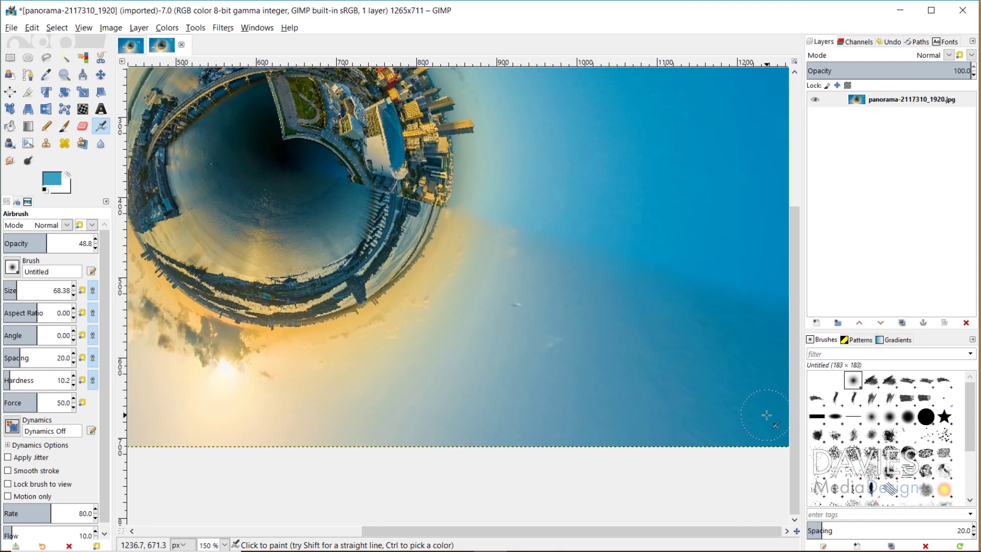
pyautogui.keyDown('ctrl'); pyautogui.click(740, 247); pyautogui.keyUp('ctrl')
pyautogui.keyDown('ctrl'); pyautogui.click(717, 391); pyautogui.keyUp('ctrl')
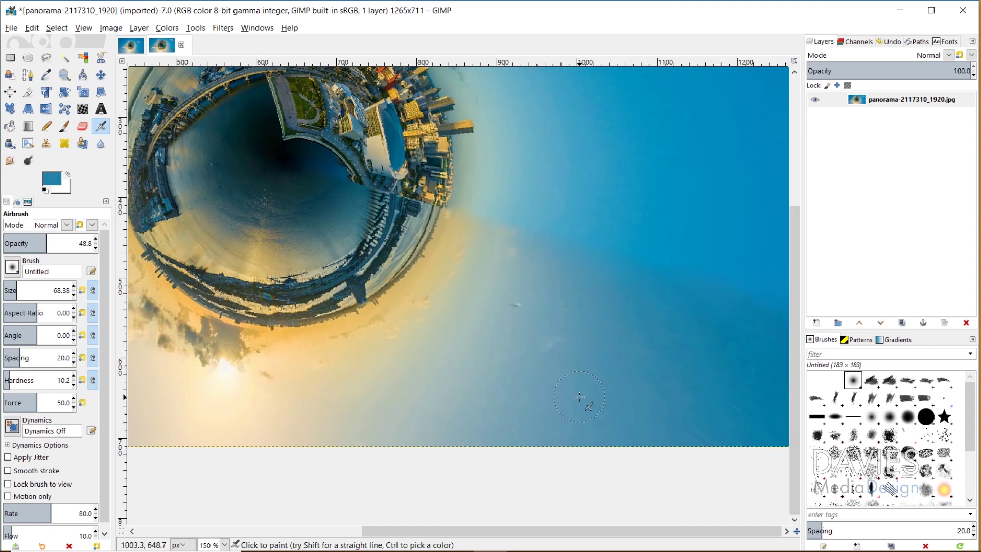
pyautogui.keyDown('ctrl'); pyautogui.click(562, 287); pyautogui.keyUp('ctrl')
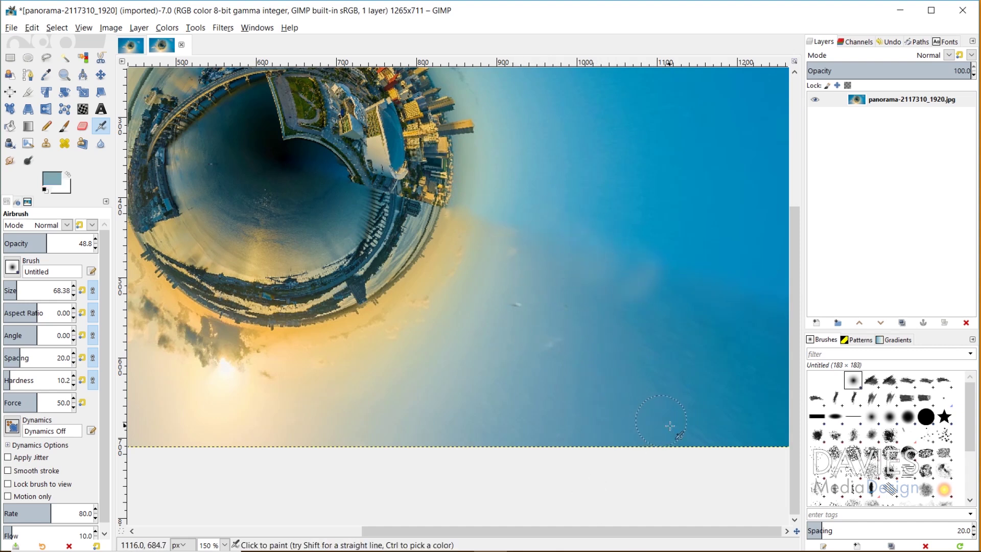
pyautogui.keyDown('ctrl'); pyautogui.click(633, 296); pyautogui.keyUp('ctrl')
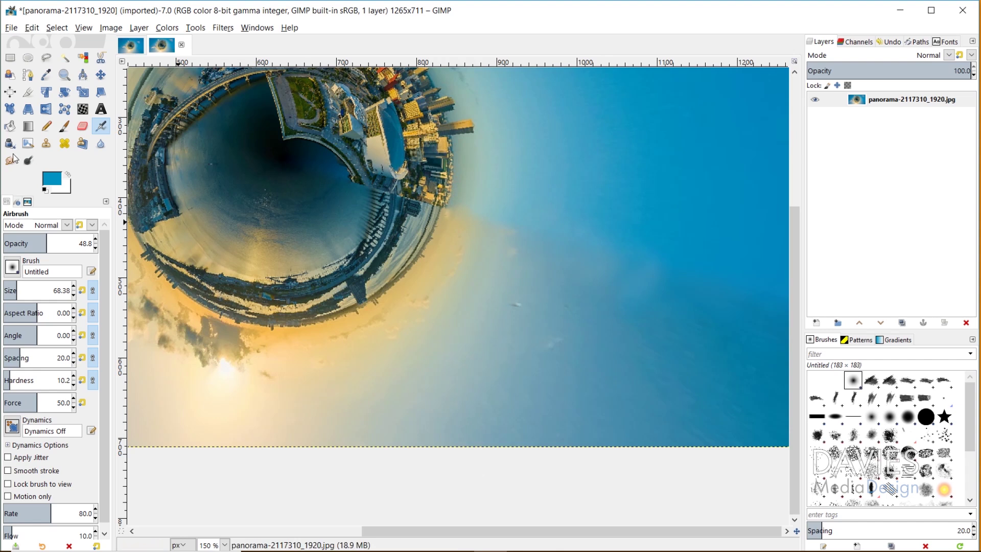
# Step: Select the Clone tool with opacity 50.6 and Alignment set to Aligned
pyautogui.click(45, 144)
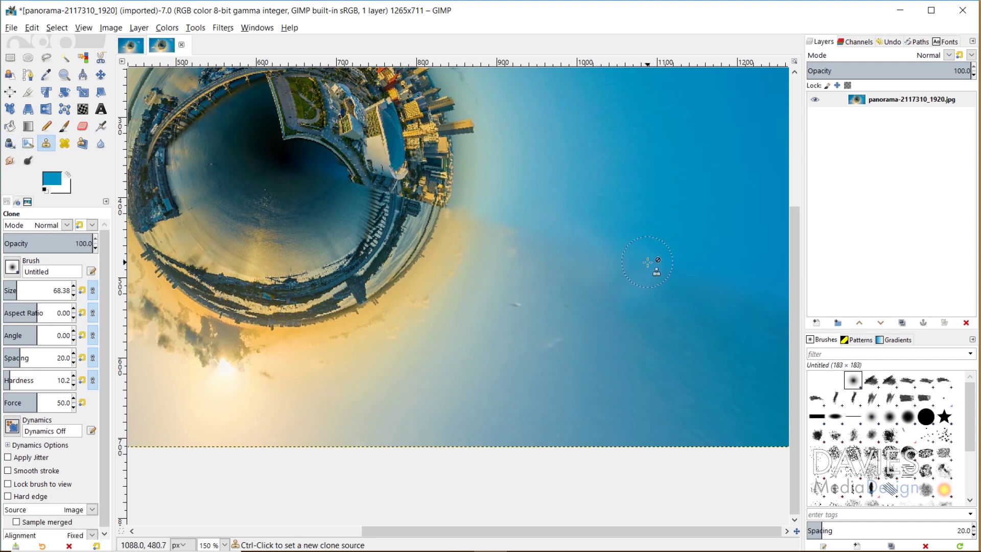
pyautogui.keyDown('ctrl'); pyautogui.click(685, 241); pyautogui.keyUp('ctrl')
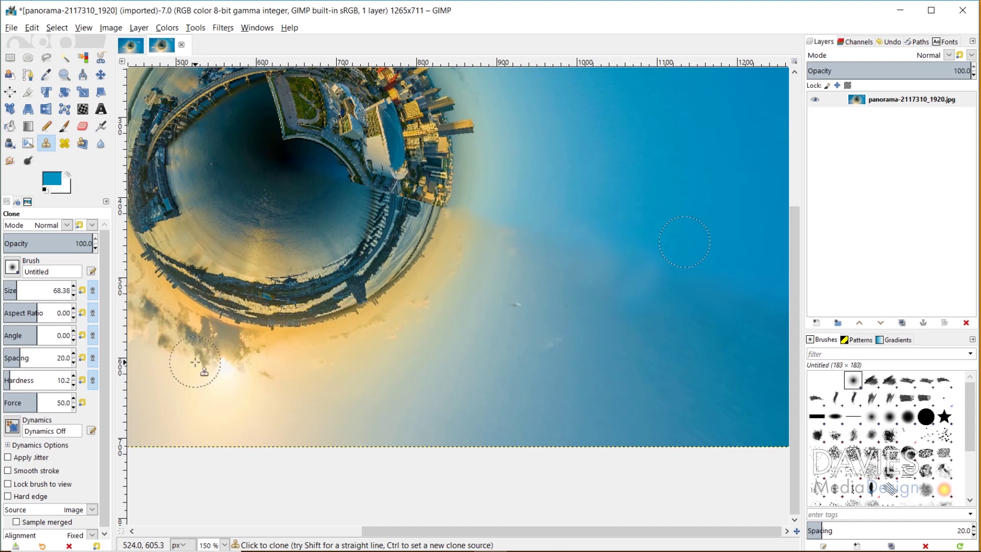
pyautogui.moveTo(68, 243); pyautogui.dragTo(49, 243)
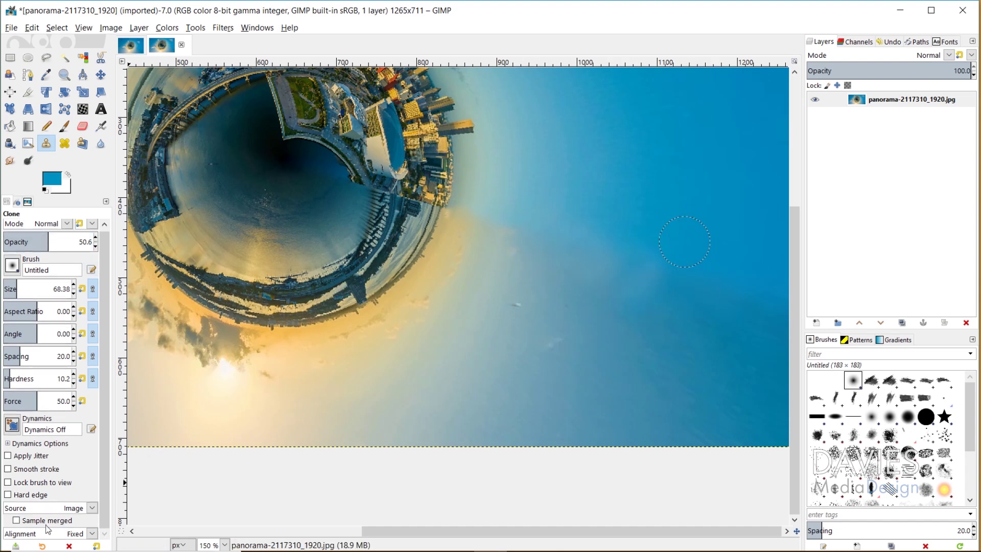
pyautogui.click(90, 534)
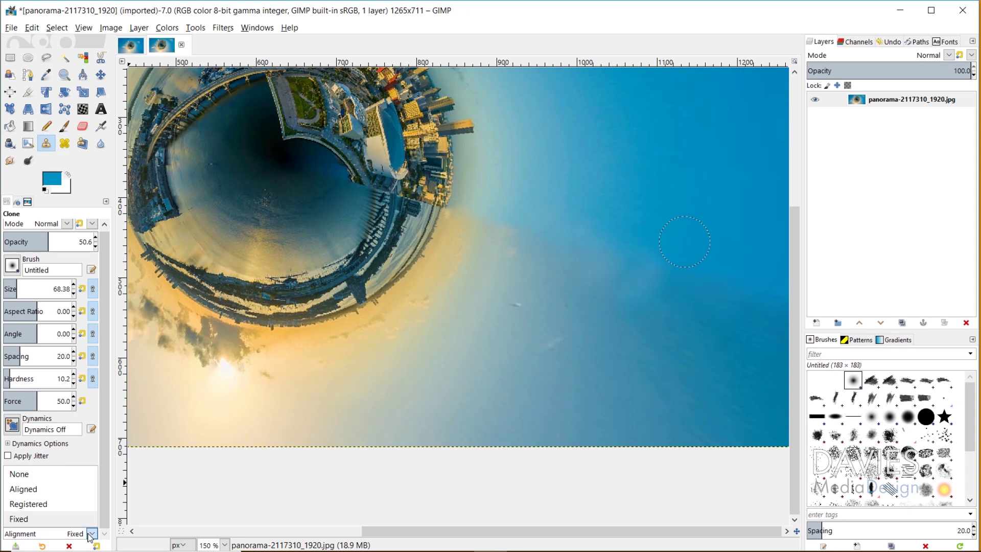
pyautogui.click(59, 491)
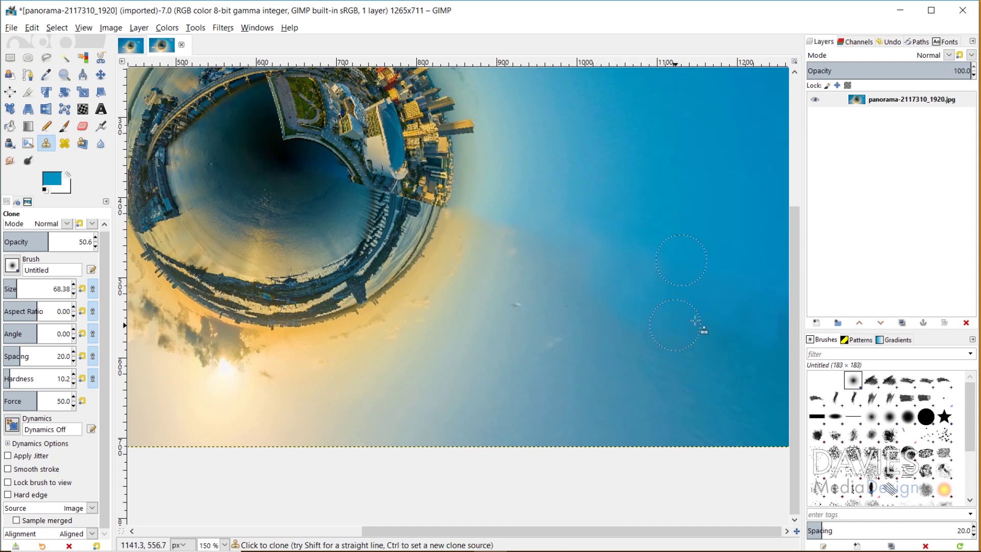
# Step: Clone sky from several sources over the blotchy patches beside the planet
pyautogui.keyDown('ctrl'); pyautogui.click(680, 237); pyautogui.keyUp('ctrl')
pyautogui.keyDown('ctrl'); pyautogui.click(711, 411); pyautogui.keyUp('ctrl')
pyautogui.moveTo(764, 373)
pyautogui.mouseDown()
pyautogui.moveTo(718, 373)
pyautogui.moveTo(631, 337)
pyautogui.moveTo(649, 331)
pyautogui.mouseUp()
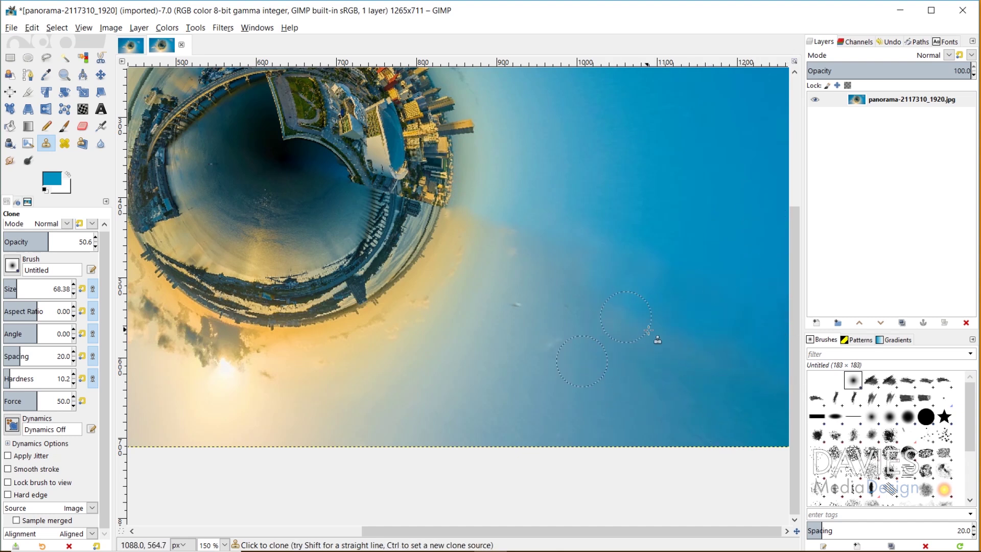
pyautogui.keyDown('ctrl'); pyautogui.click(621, 204); pyautogui.keyUp('ctrl')
pyautogui.moveTo(619, 246); pyautogui.dragTo(601, 264)
pyautogui.keyDown('ctrl'); pyautogui.click(512, 335); pyautogui.keyUp('ctrl')
pyautogui.moveTo(549, 296)
pyautogui.mouseDown()
pyautogui.moveTo(576, 272)
pyautogui.moveTo(539, 347)
pyautogui.moveTo(599, 426)
pyautogui.moveTo(530, 277)
pyautogui.moveTo(546, 248)
pyautogui.mouseUp()
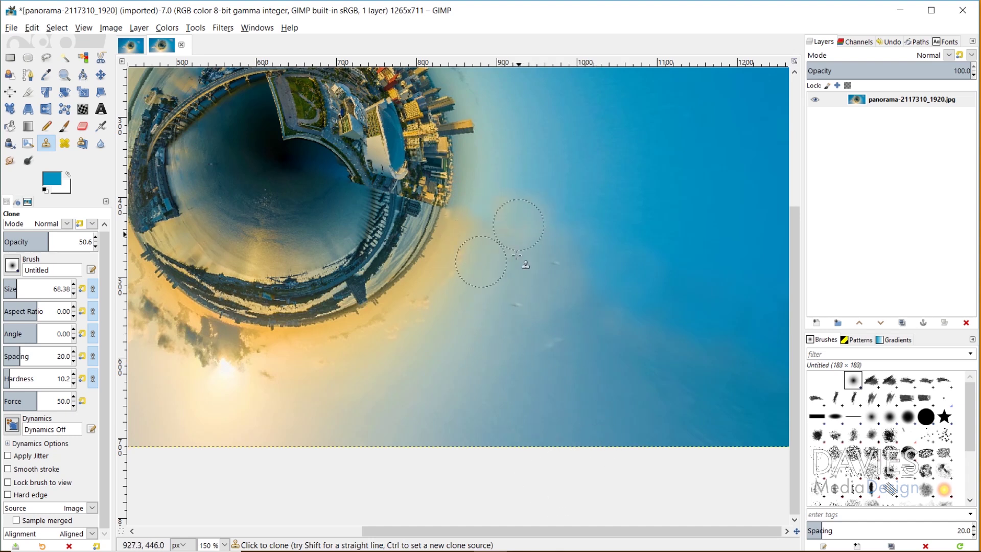
pyautogui.keyDown('ctrl'); pyautogui.click(601, 157); pyautogui.keyUp('ctrl')
pyautogui.moveTo(568, 201)
pyautogui.mouseDown()
pyautogui.moveTo(640, 272)
pyautogui.moveTo(659, 270)
pyautogui.moveTo(721, 315)
pyautogui.moveTo(731, 347)
pyautogui.mouseUp()
pyautogui.scroll(5, 704, 375)
pyautogui.scroll(-3, 710, 376)
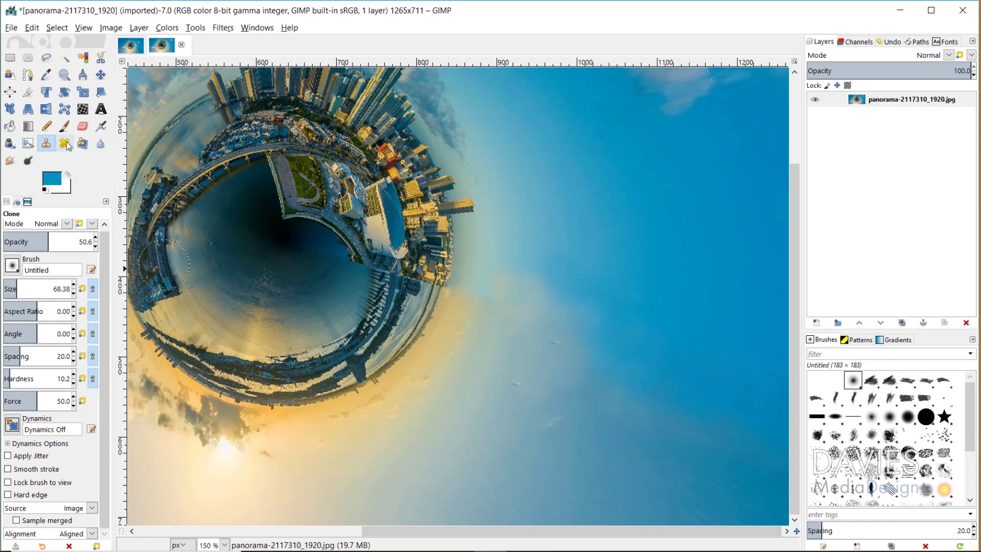
# Step: Use the Heal tool to dab away sky specks below and beside the planet, from several nearby sources
pyautogui.click(65, 143)
pyautogui.keyDown('ctrl'); pyautogui.click(684, 359); pyautogui.keyUp('ctrl')
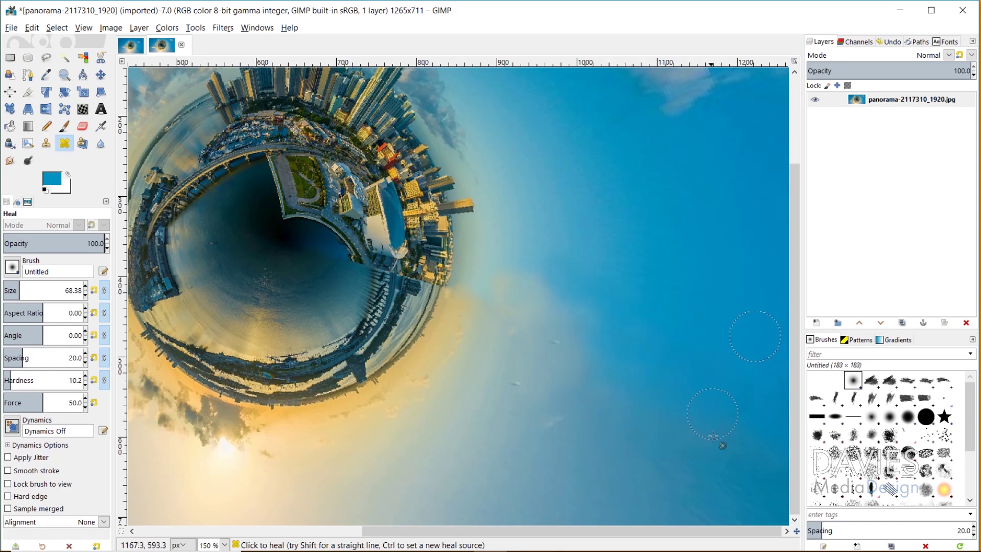
pyautogui.keyDown('ctrl'); pyautogui.click(545, 459); pyautogui.keyUp('ctrl')
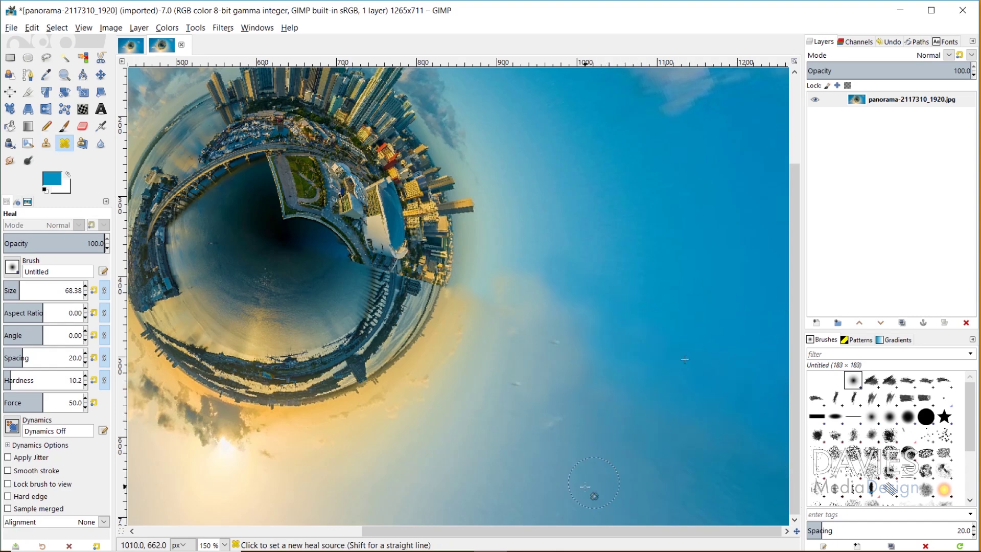
pyautogui.click(647, 432)
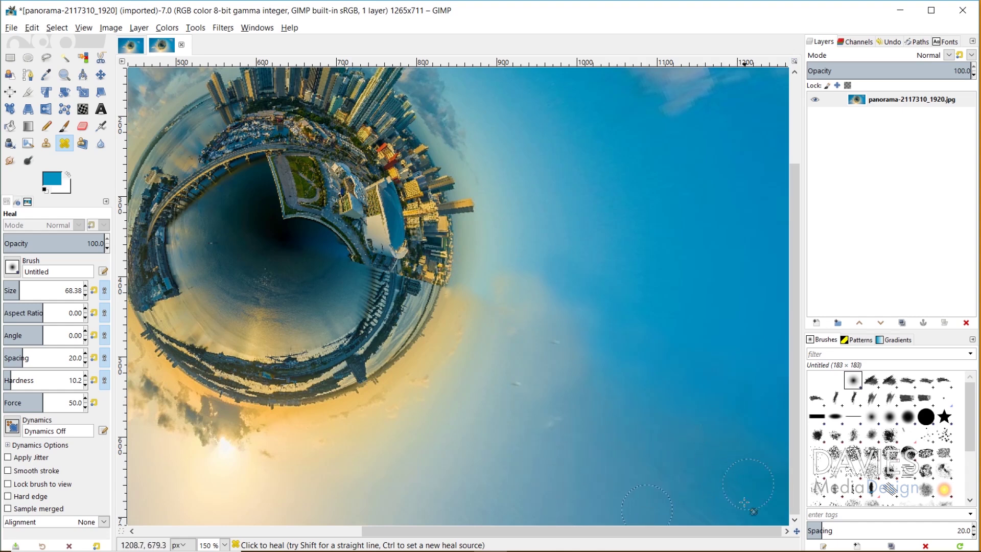
pyautogui.keyDown('ctrl'); pyautogui.click(639, 266); pyautogui.keyUp('ctrl')
pyautogui.click(619, 316)
pyautogui.keyDown('ctrl'); pyautogui.click(482, 367); pyautogui.keyUp('ctrl')
pyautogui.keyDown('ctrl'); pyautogui.click(450, 338); pyautogui.keyUp('ctrl')
# Step: Zoom out to view the whole 1265×711 little-planet image
pyautogui.press('z')
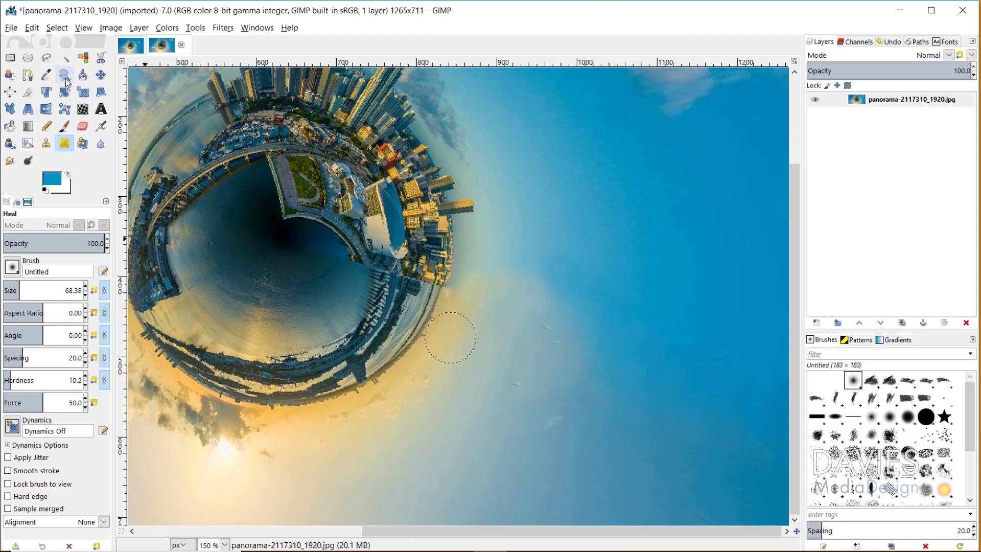
pyautogui.keyDown('ctrl'); pyautogui.click(219, 268); pyautogui.keyUp('ctrl')
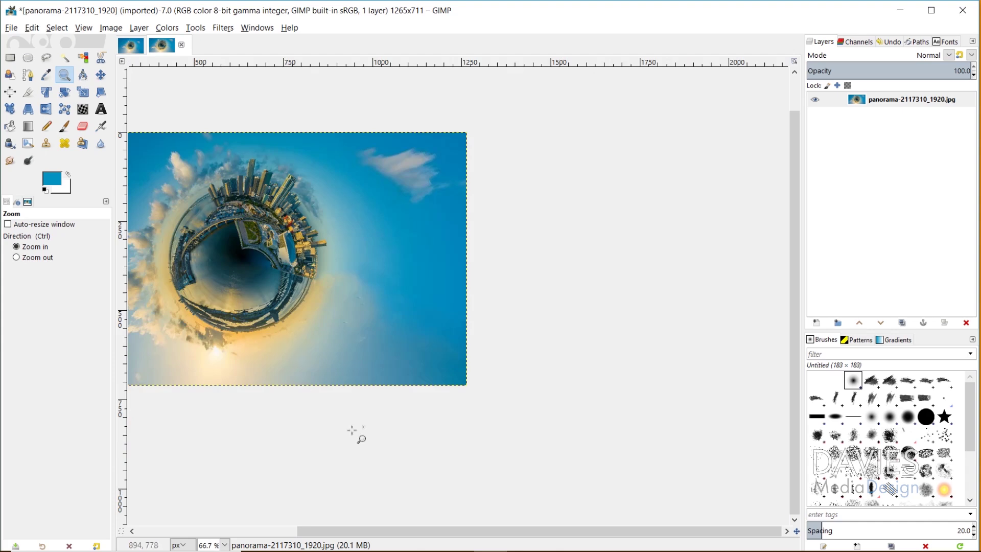